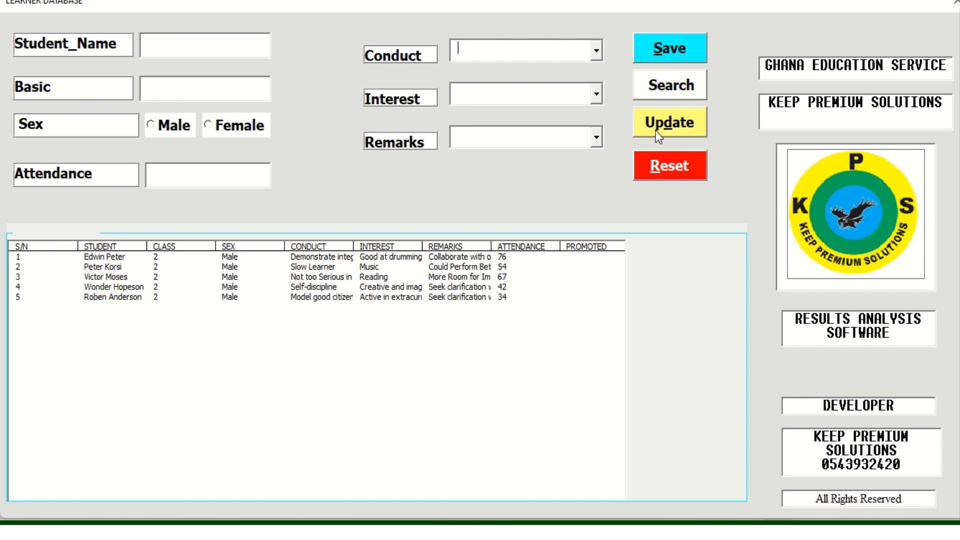
Search for the first learner by name to load their class 2 record with attendance 76
click(168, 50)
click(655, 85)
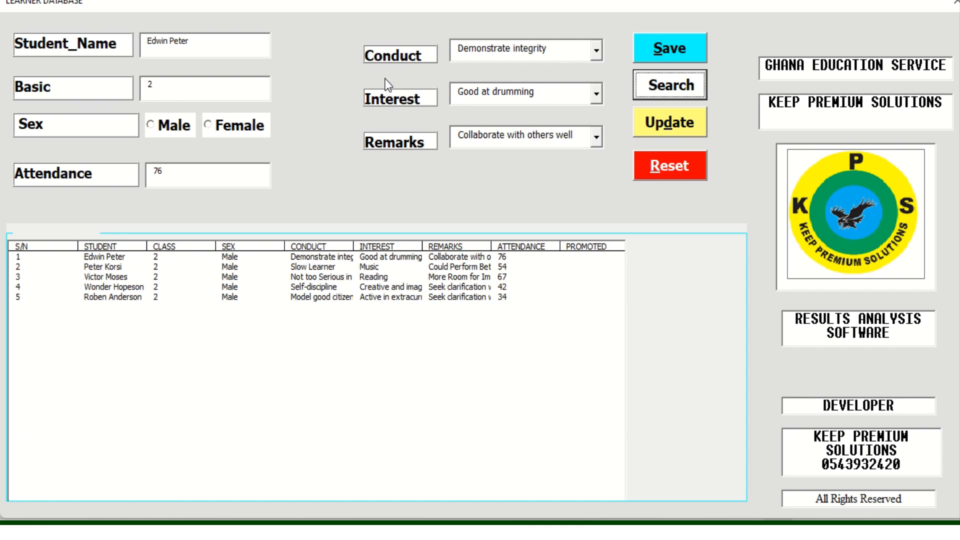
Mark learner 1 as male and change the attendance to 60
click(150, 124)
click(161, 172)
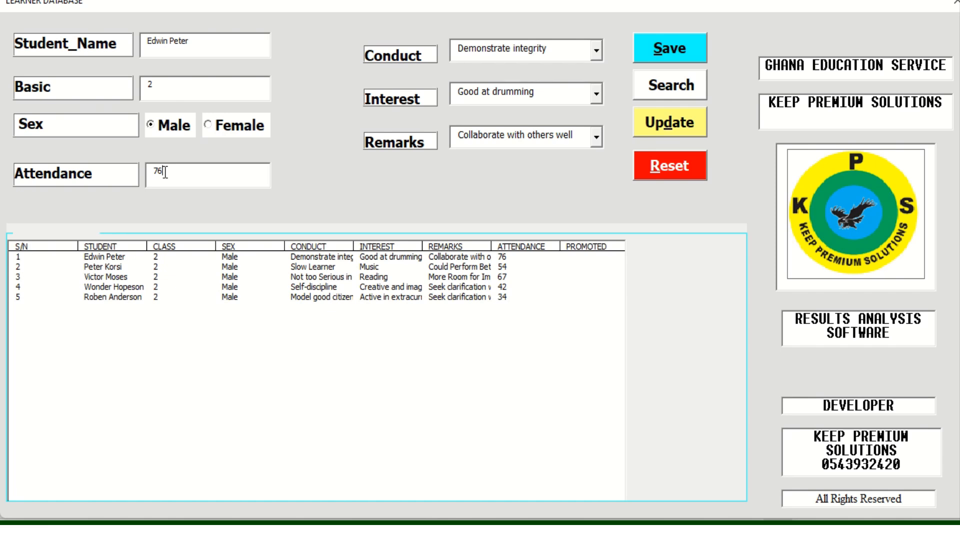
key(BackSpace)
text(60)
key(BackSpace)
key(BackSpace)
key(BackSpace)
text(60)
Choose conduct 'A role model for peers', interest 'Aspires to make a difference', remark 'Has Improved', and update the row
click(598, 50)
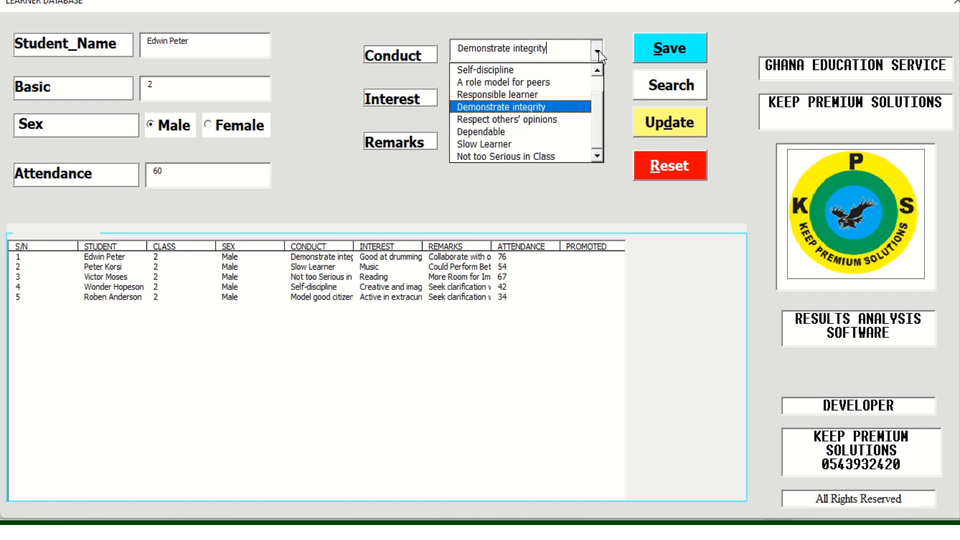
click(539, 83)
click(598, 93)
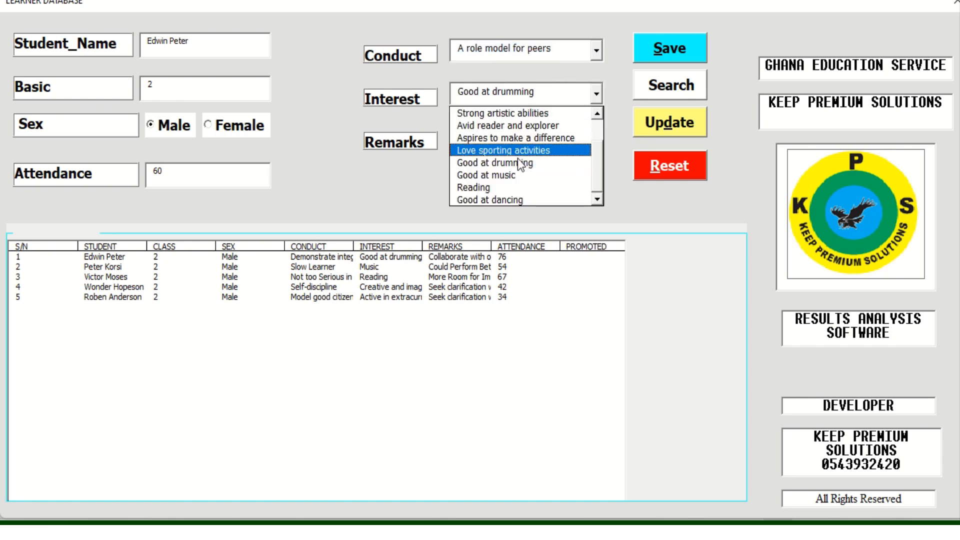
click(517, 139)
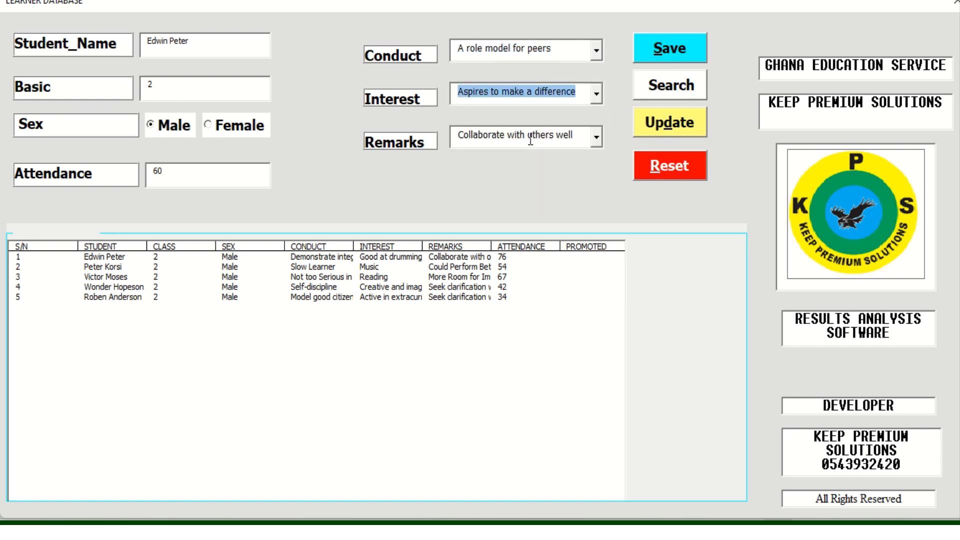
click(596, 136)
click(523, 189)
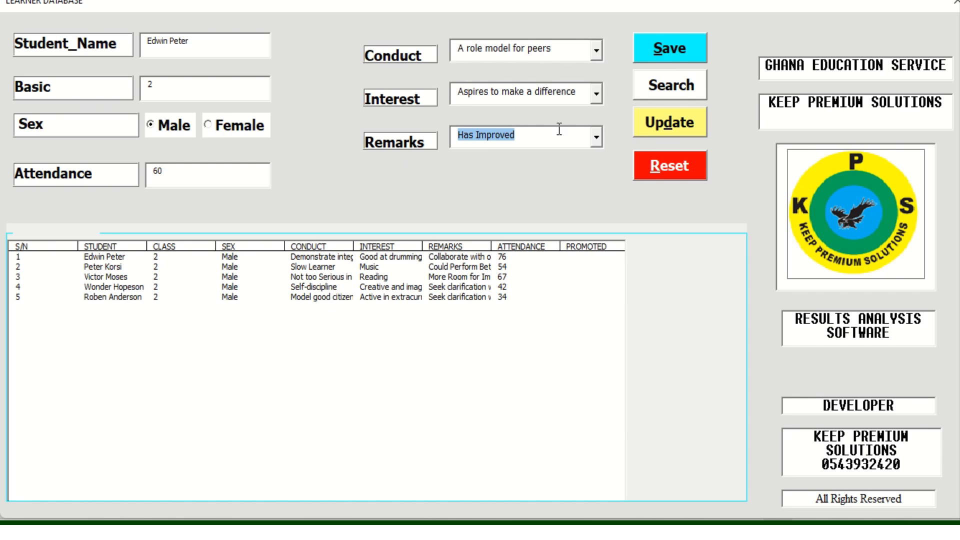
click(674, 126)
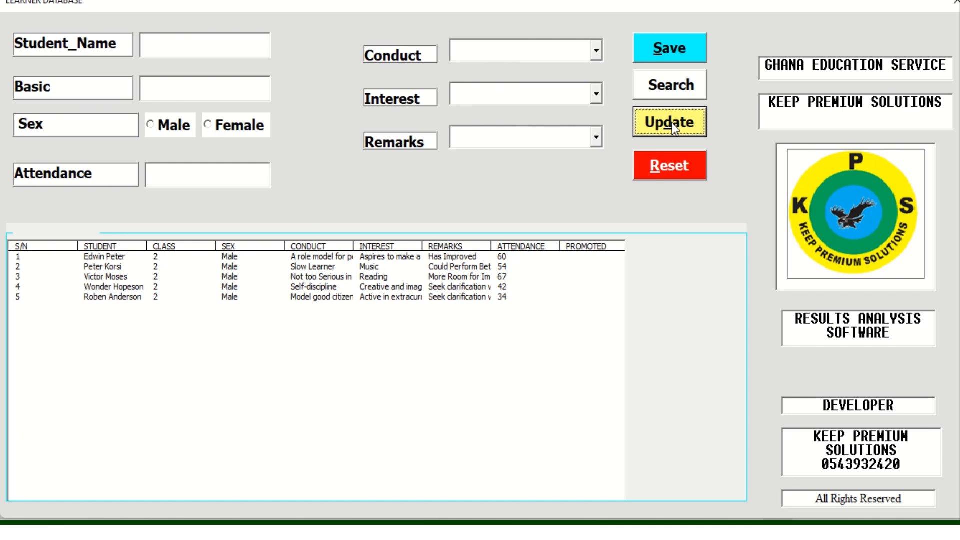
Search for the second learner by name, mark them male and set attendance to 45
click(158, 48)
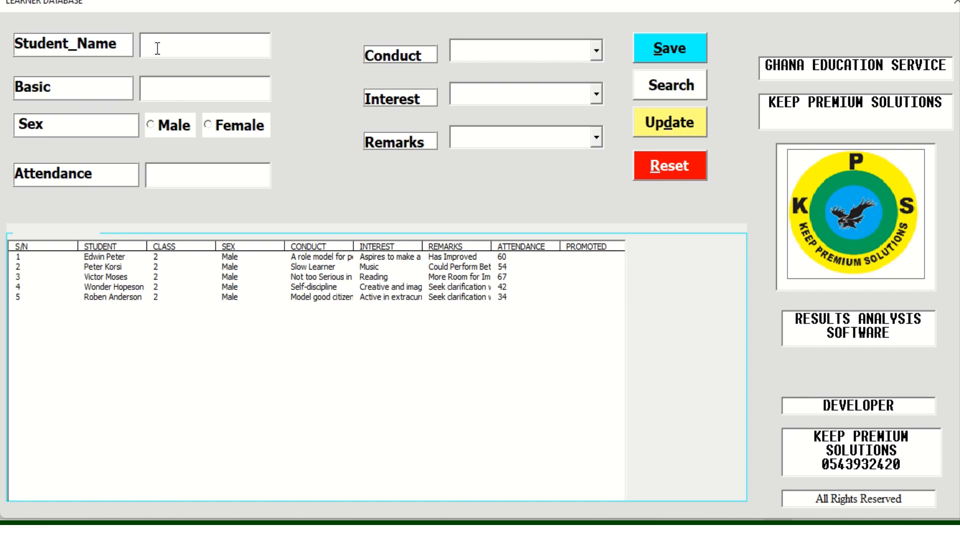
click(676, 85)
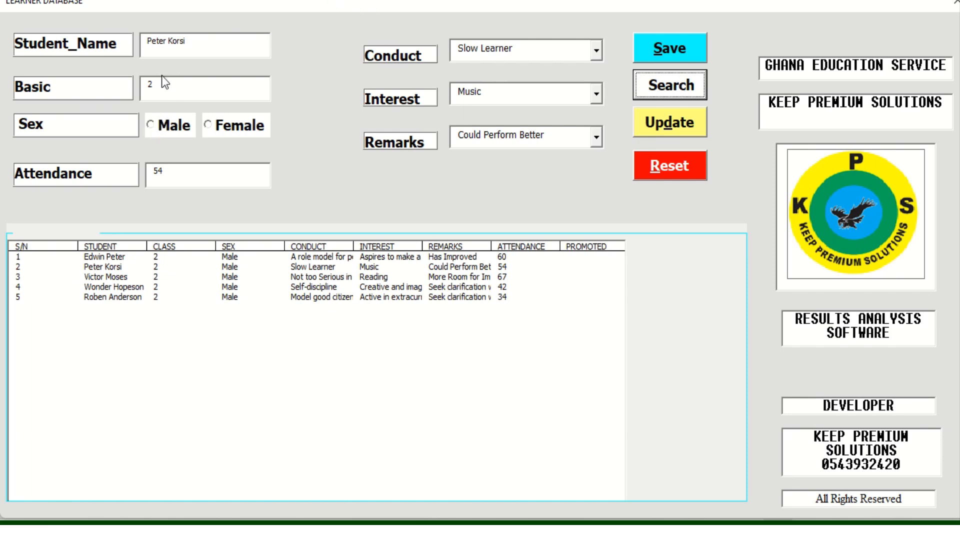
click(148, 125)
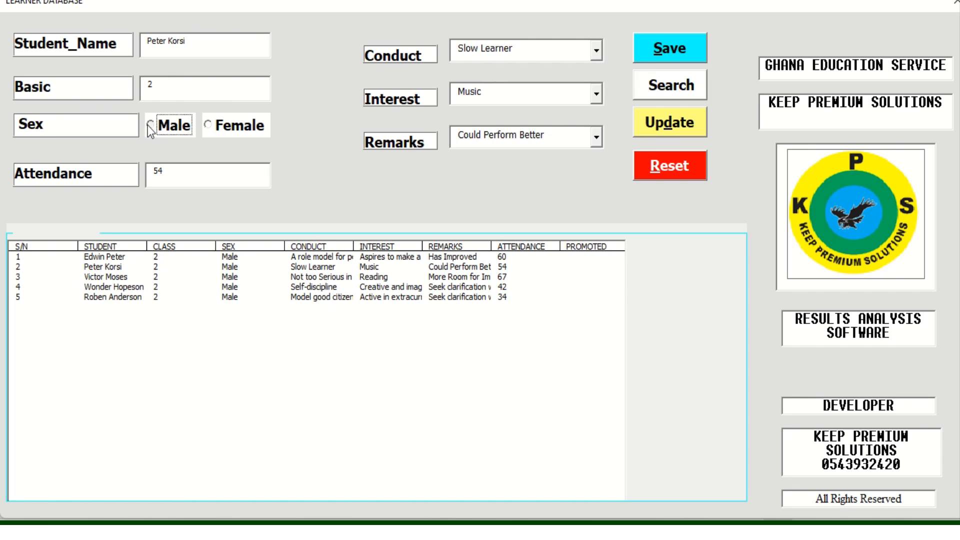
click(171, 173)
key(BackSpace)
key(BackSpace)
text(45)
Choose conduct 'Not too Serious in Class', interest 'Love sporting activities', remark 'Has Improved', and update the row
click(597, 51)
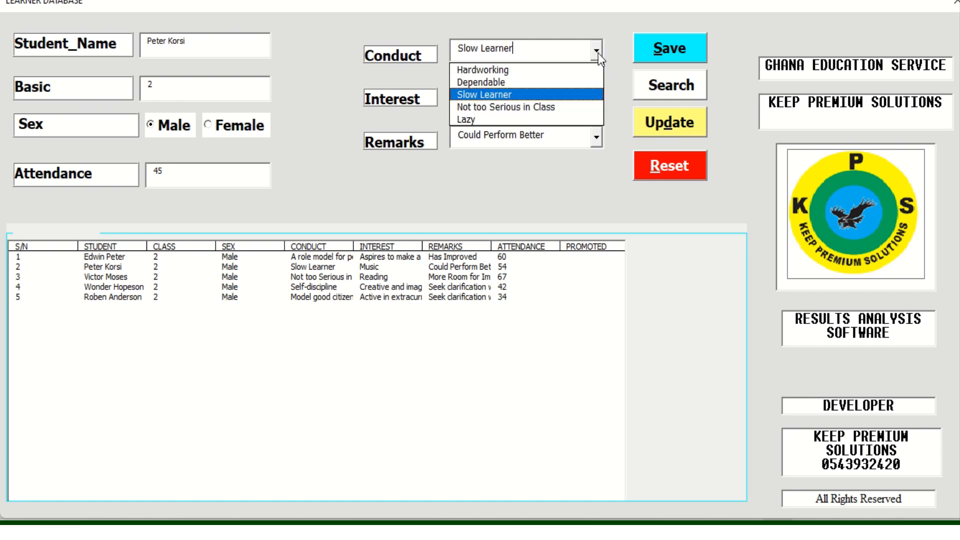
click(528, 107)
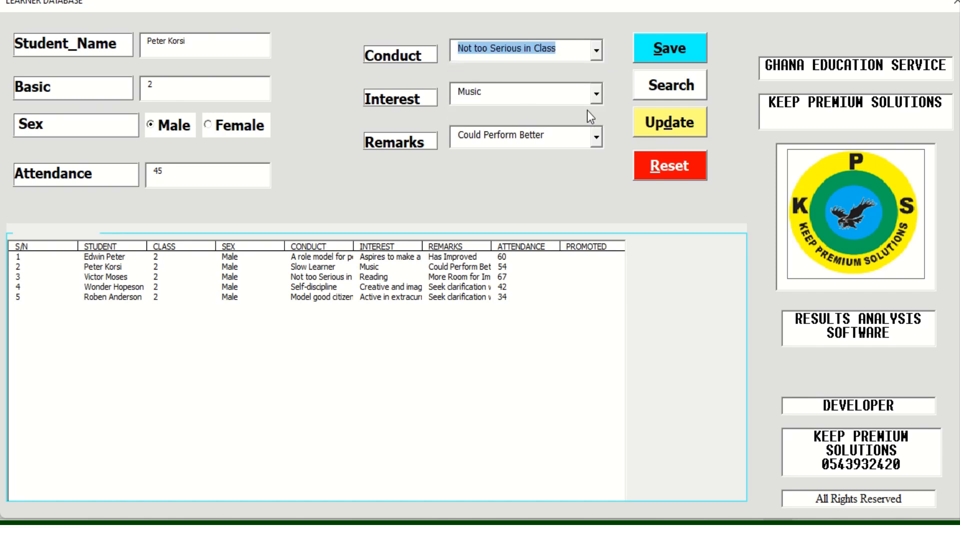
click(602, 100)
click(601, 94)
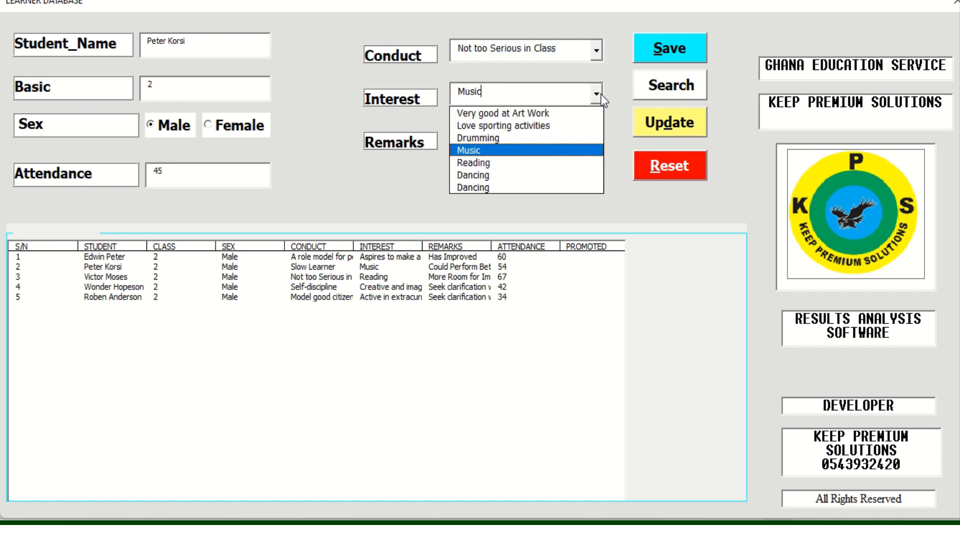
click(531, 126)
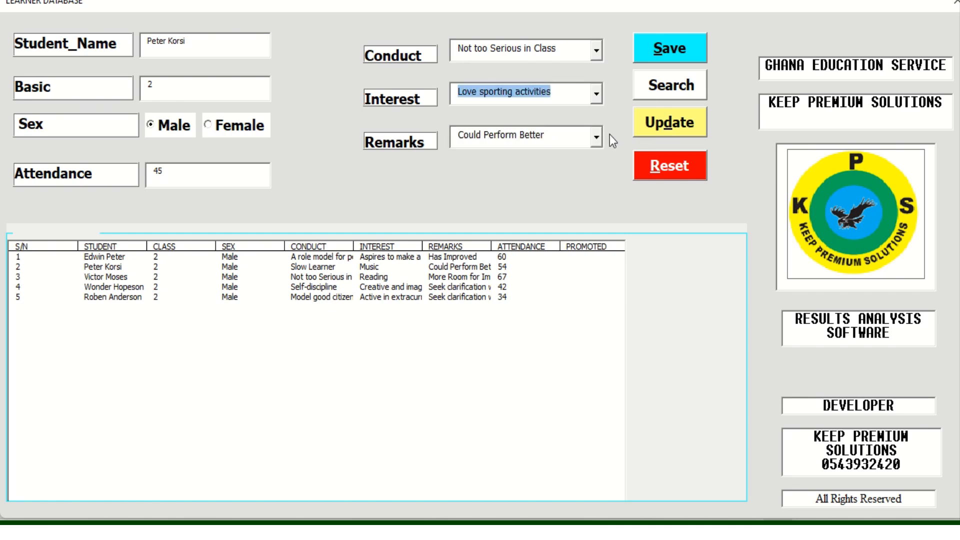
click(595, 137)
click(517, 167)
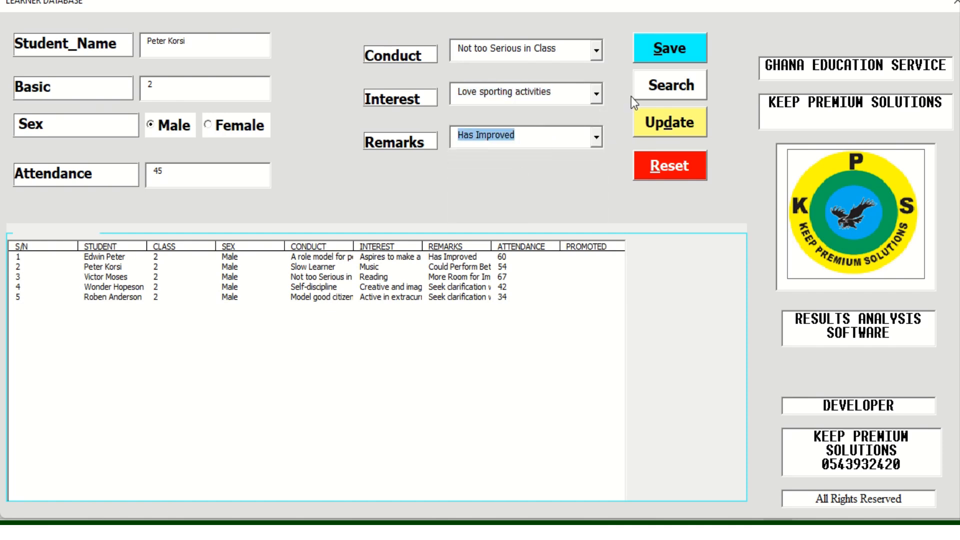
click(657, 119)
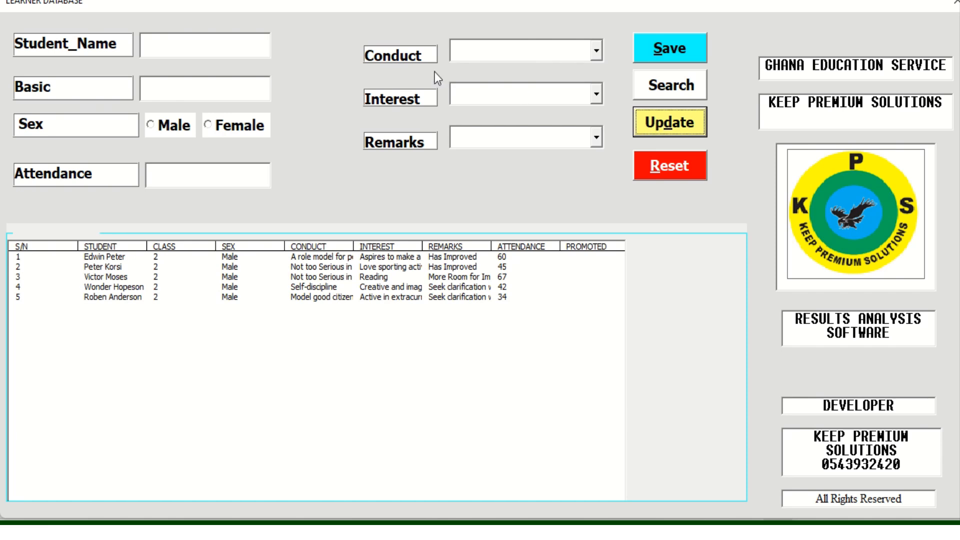
Search for the fifth learner by name, mark them male and change attendance from 34 to 56
click(159, 44)
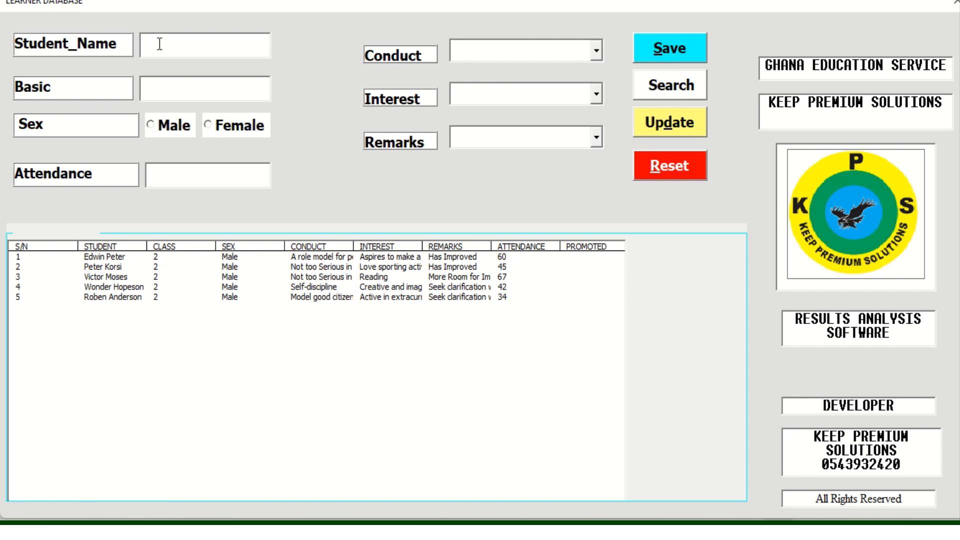
click(672, 90)
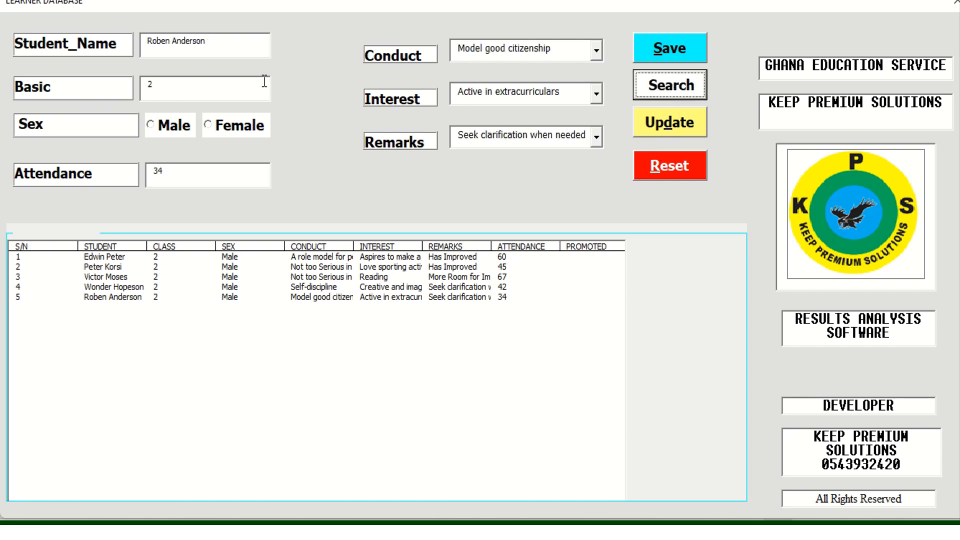
click(158, 129)
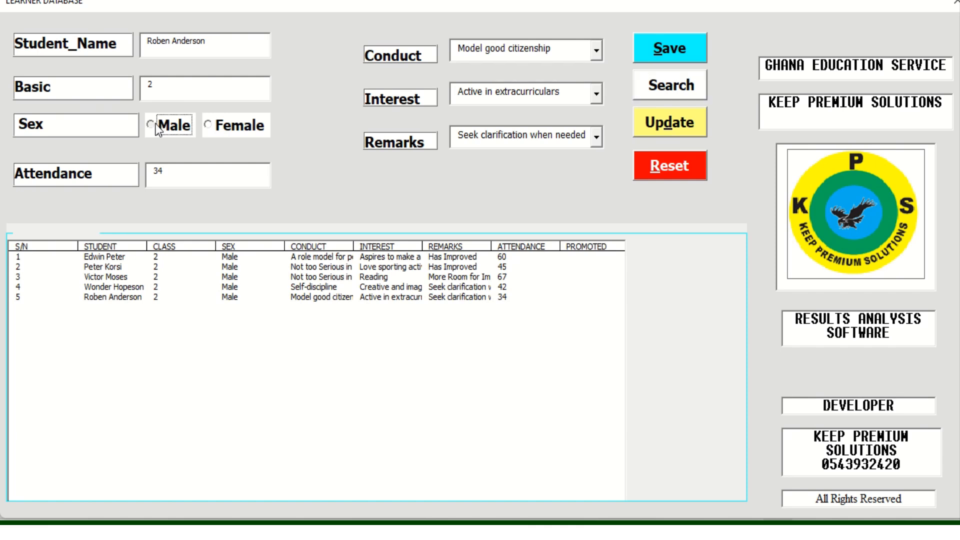
click(176, 178)
key(BackSpace)
key(BackSpace)
text(56)
Choose interest 'Love sporting activities', conduct 'Dependable', remark 'Could Perform Better', and update learner 5's row
click(592, 97)
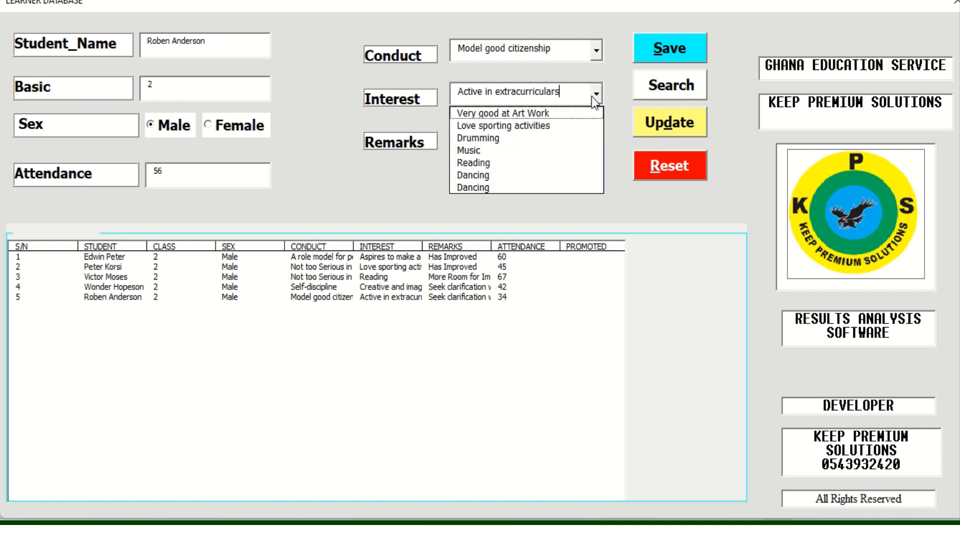
click(532, 127)
click(596, 47)
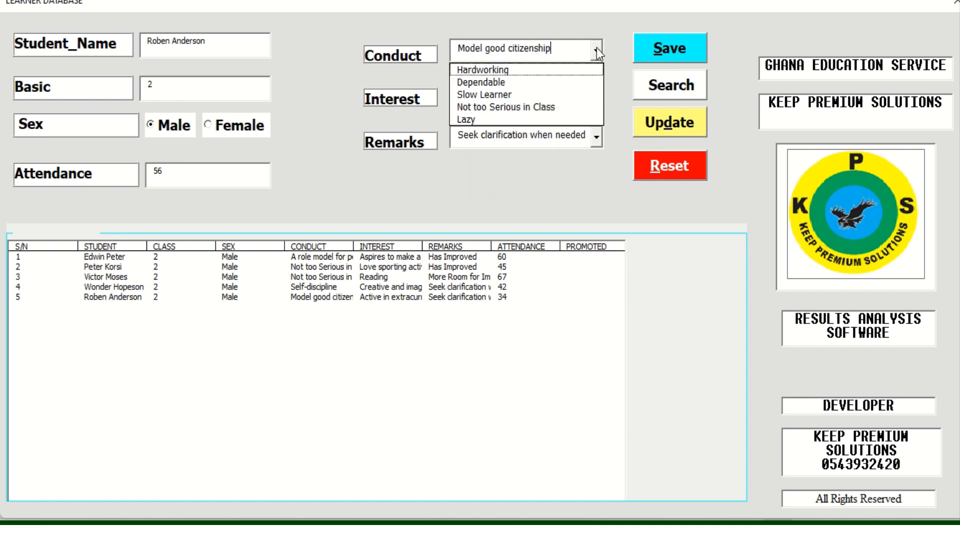
click(537, 90)
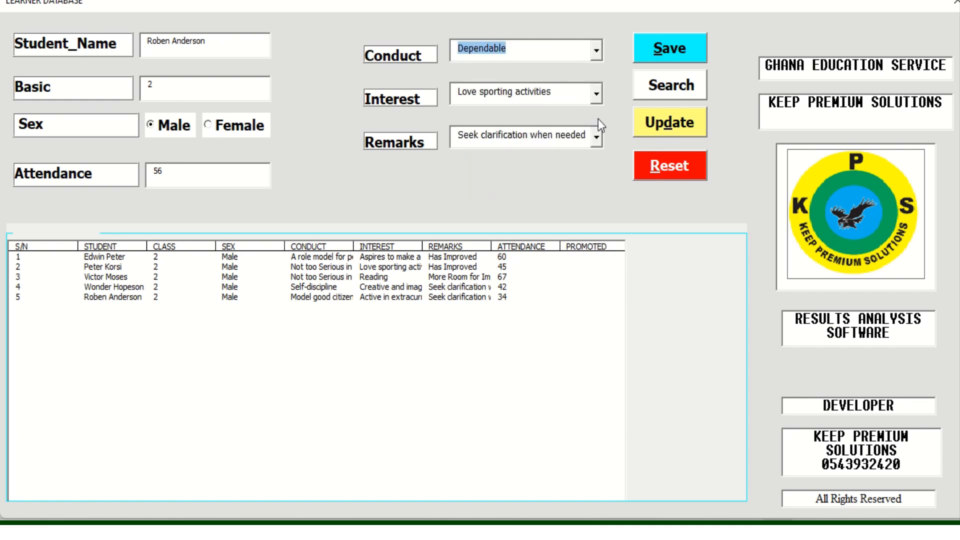
click(598, 144)
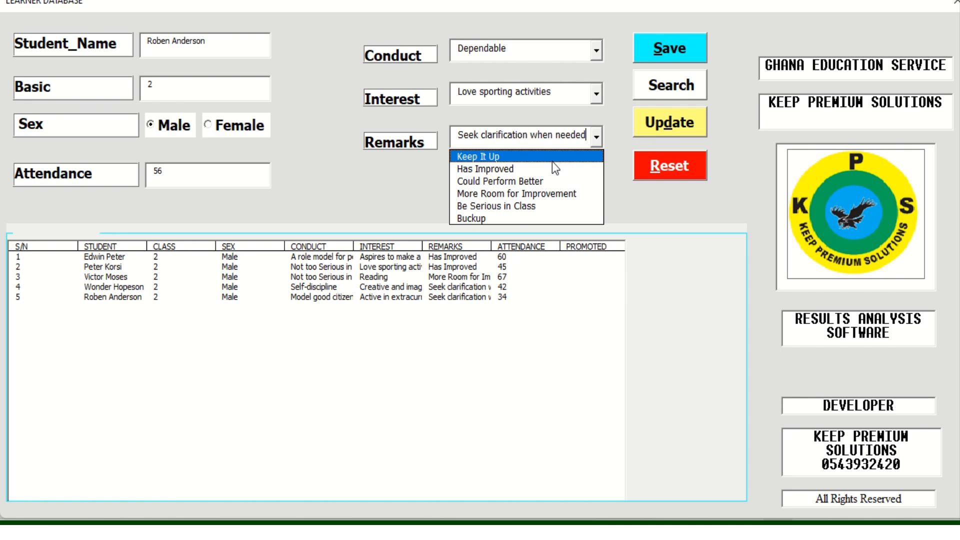
click(524, 179)
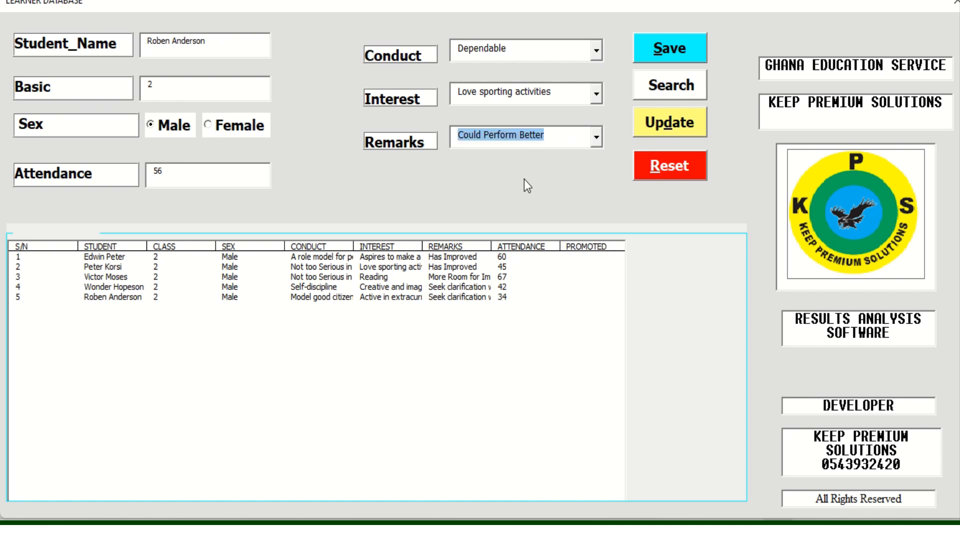
click(671, 122)
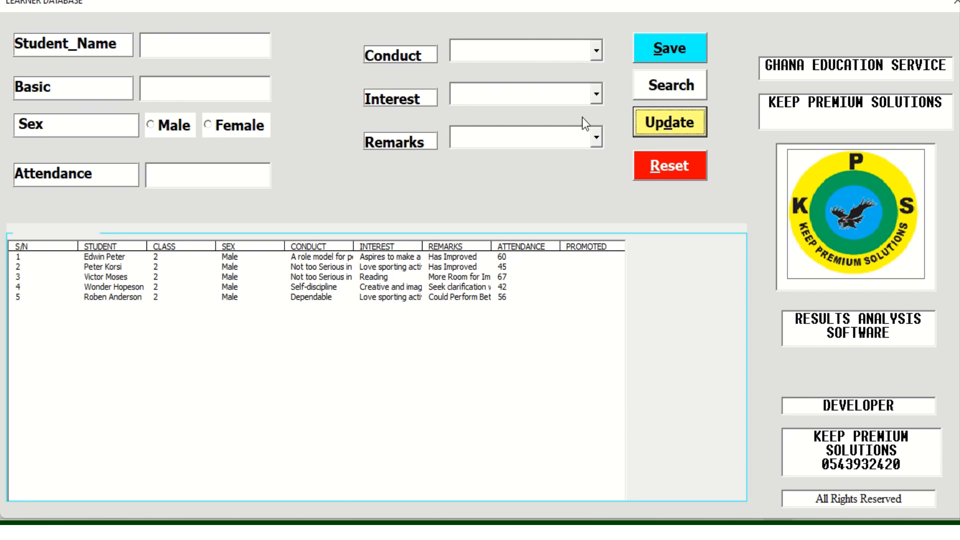
click(597, 91)
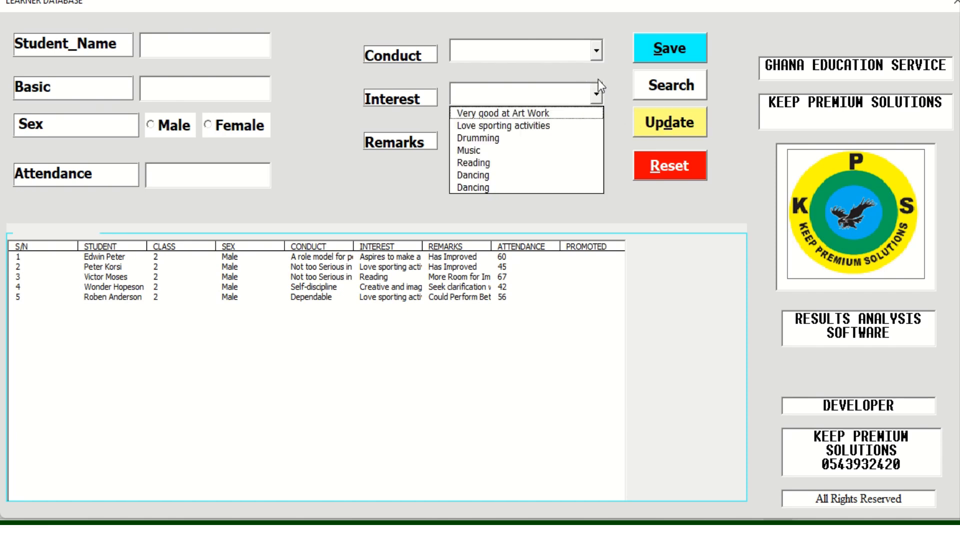
click(597, 52)
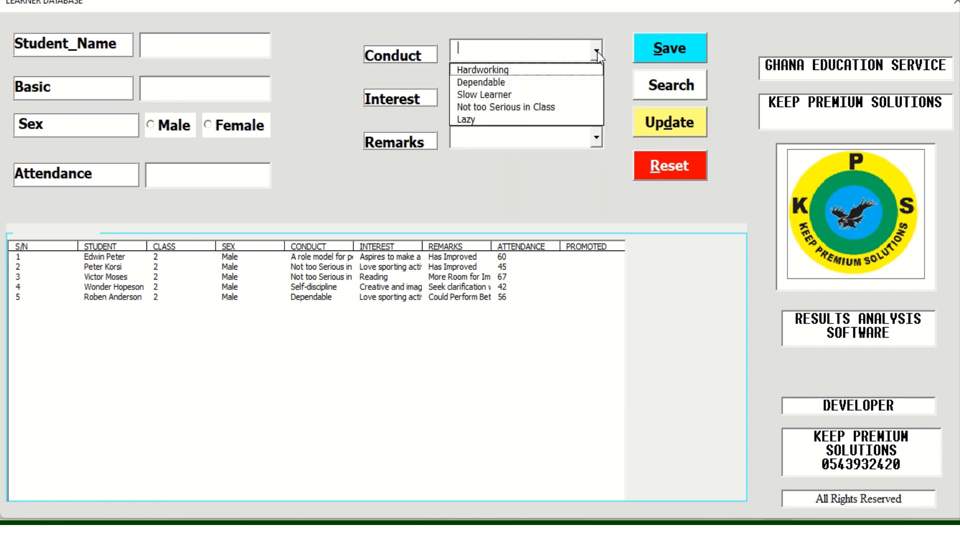
click(623, 128)
click(596, 144)
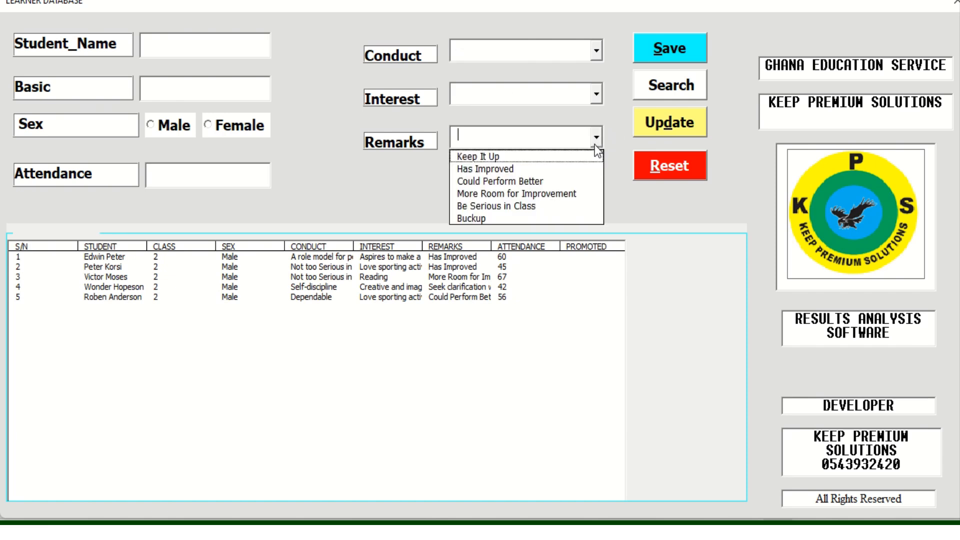
click(596, 101)
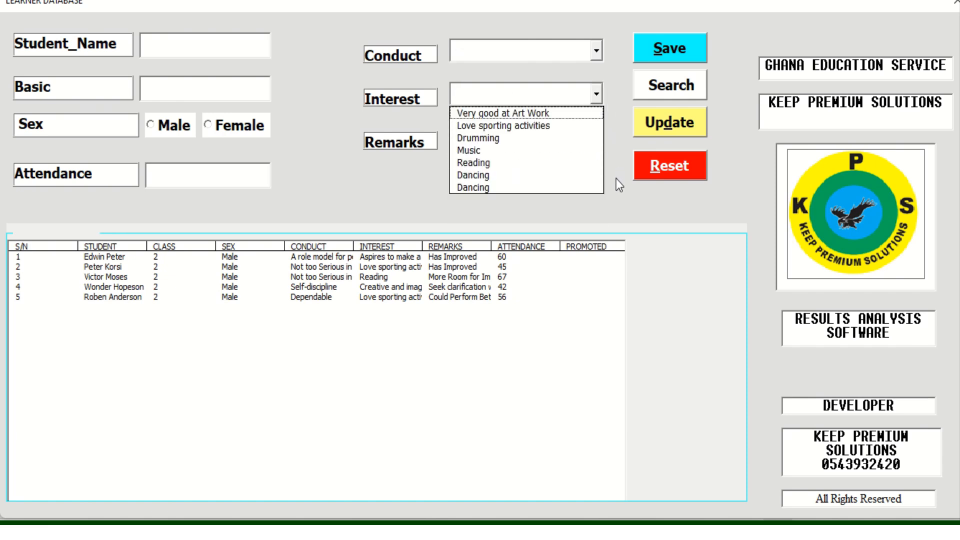
click(634, 205)
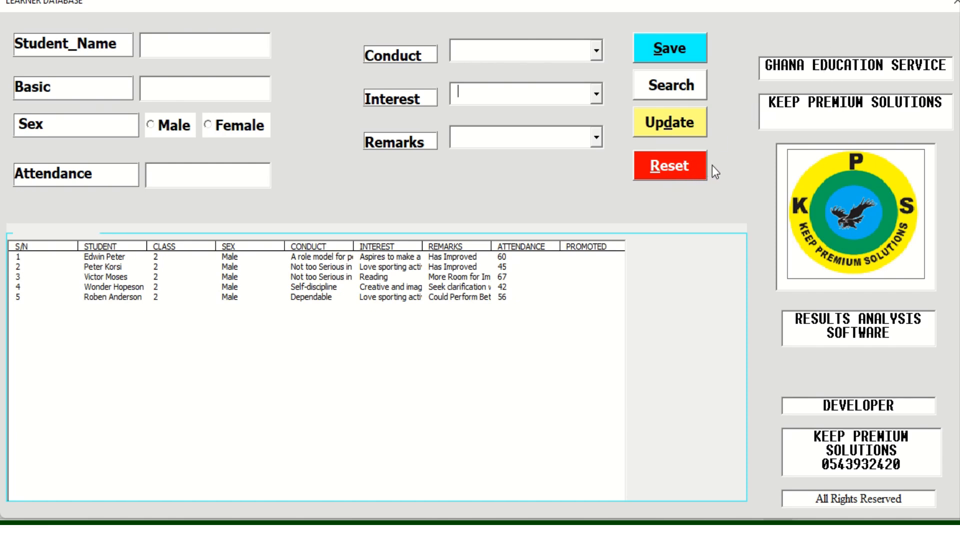
click(673, 165)
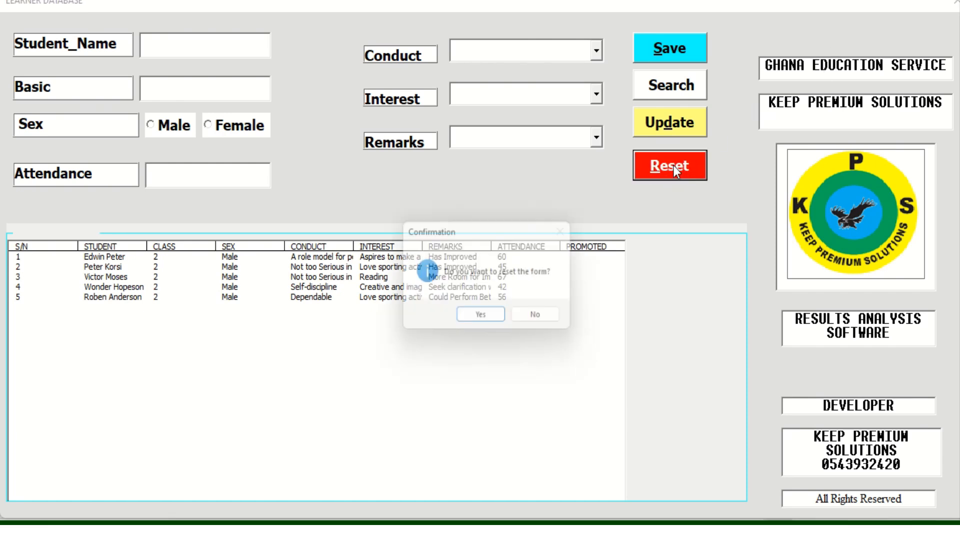
click(483, 318)
click(596, 94)
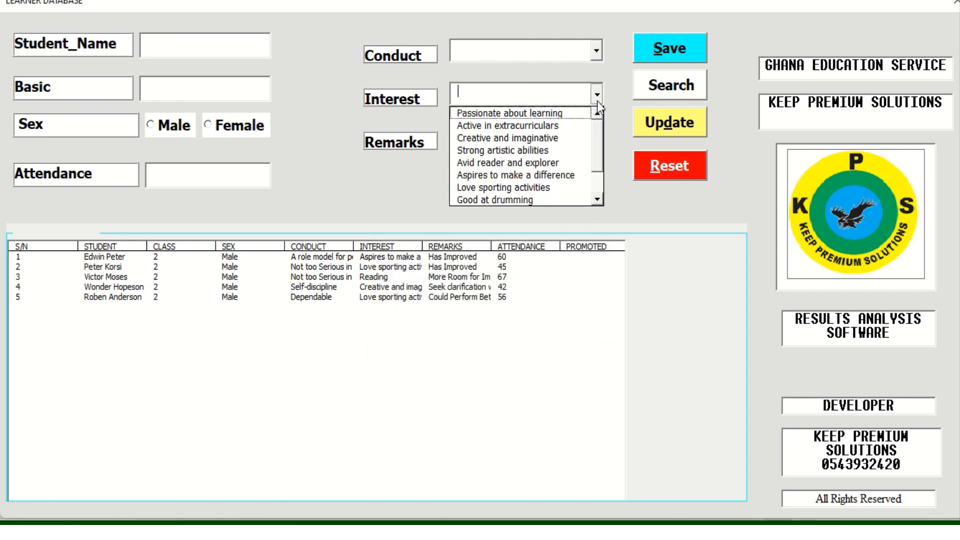
click(613, 101)
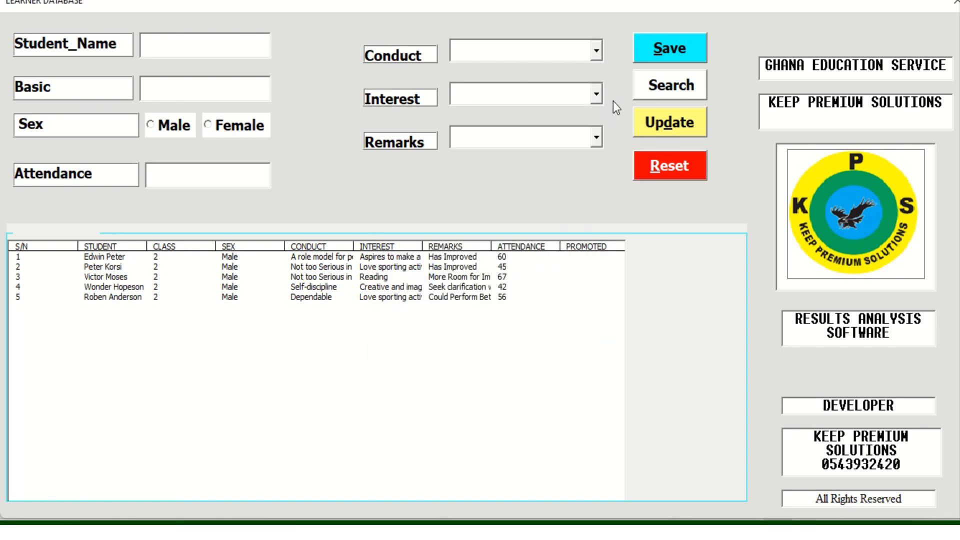
click(596, 50)
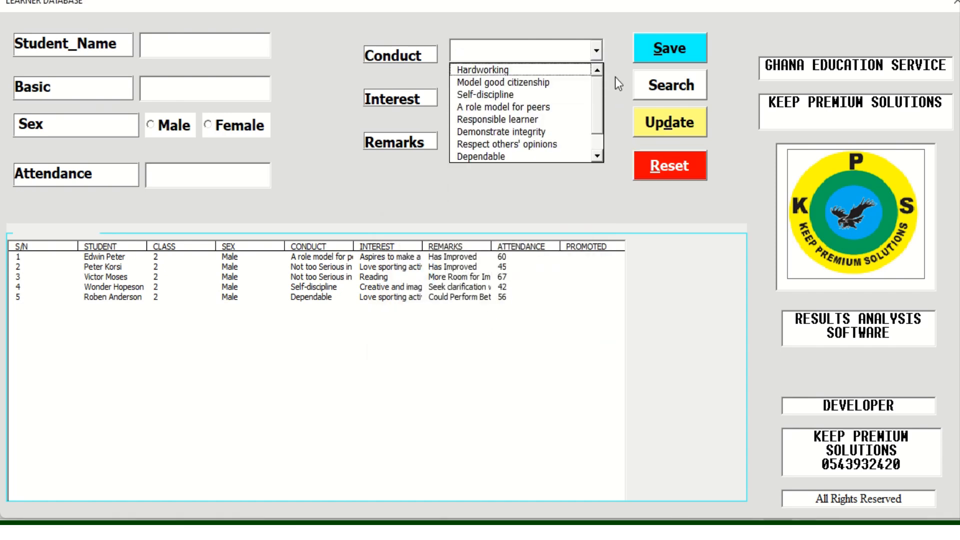
click(616, 77)
click(158, 43)
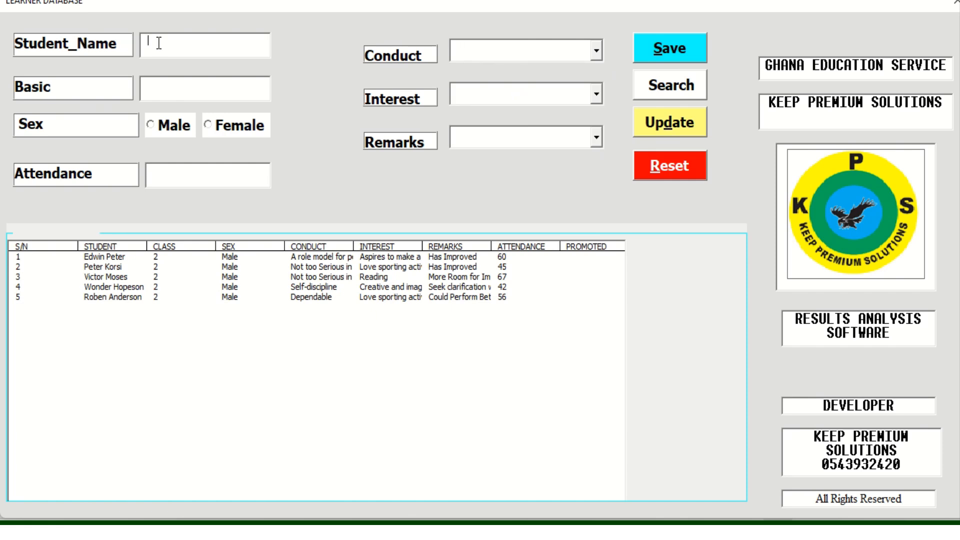
Search for the third learner by name, mark them male and change attendance from 67 to 56
click(675, 90)
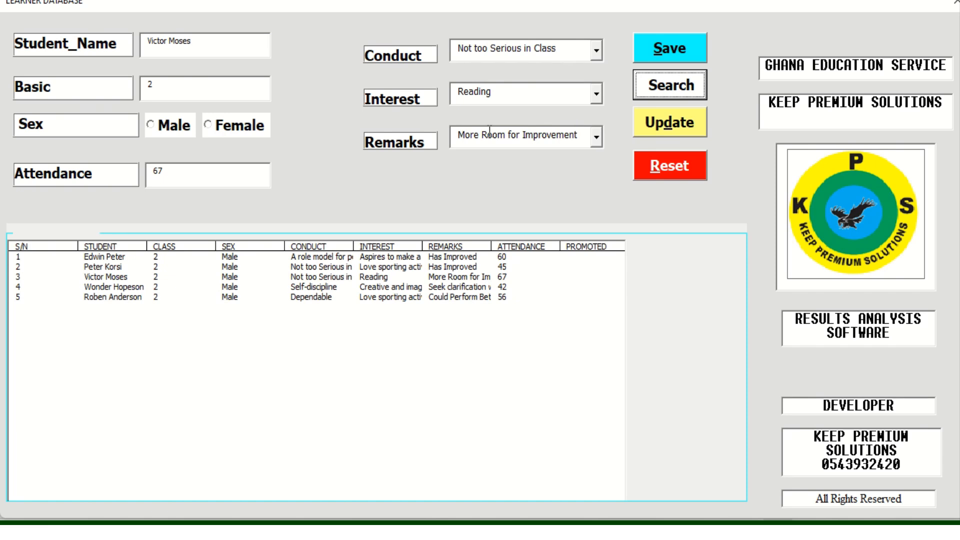
click(156, 126)
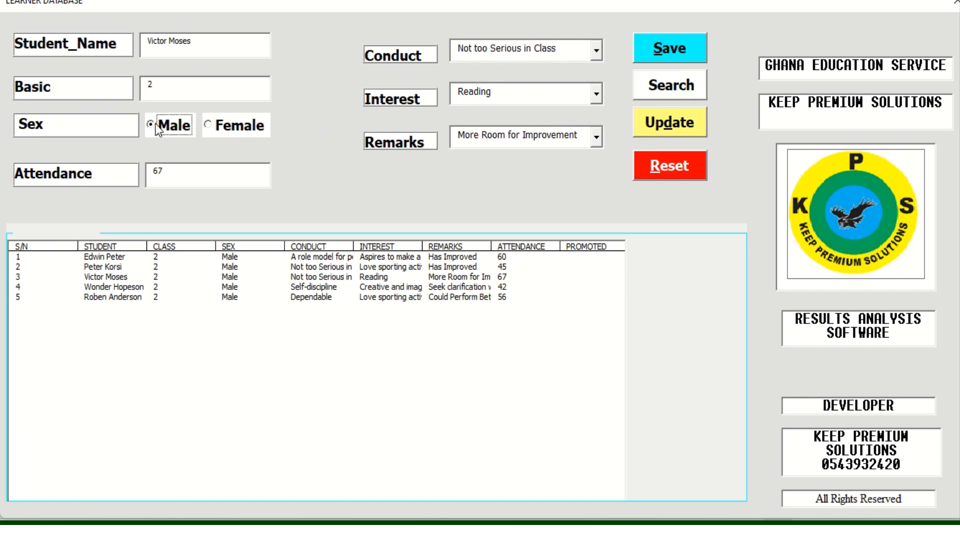
click(171, 176)
key(BackSpace)
key(BackSpace)
text(56)
Choose conduct 'Dependable', interest 'Aspires to make a difference', remark 'Has Improved', and update the list
click(597, 50)
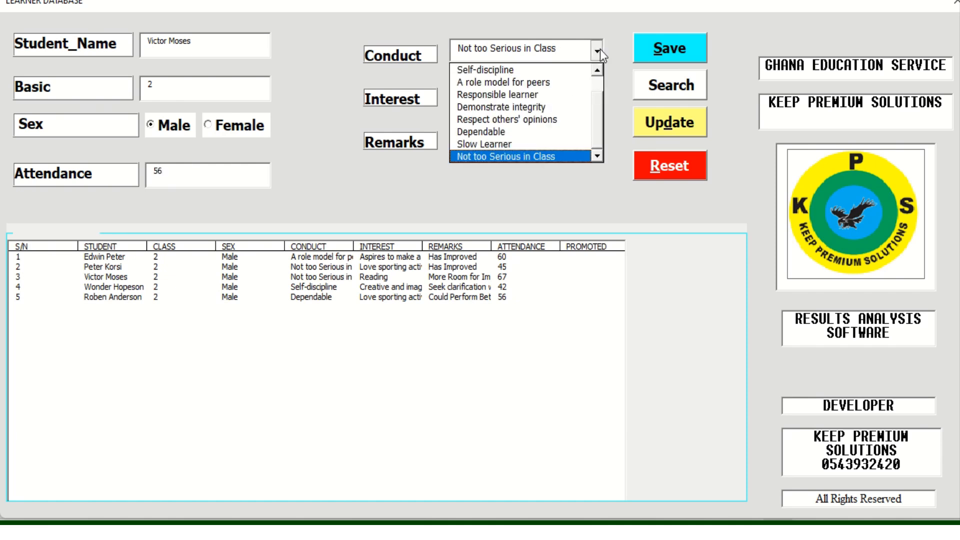
click(503, 131)
click(595, 93)
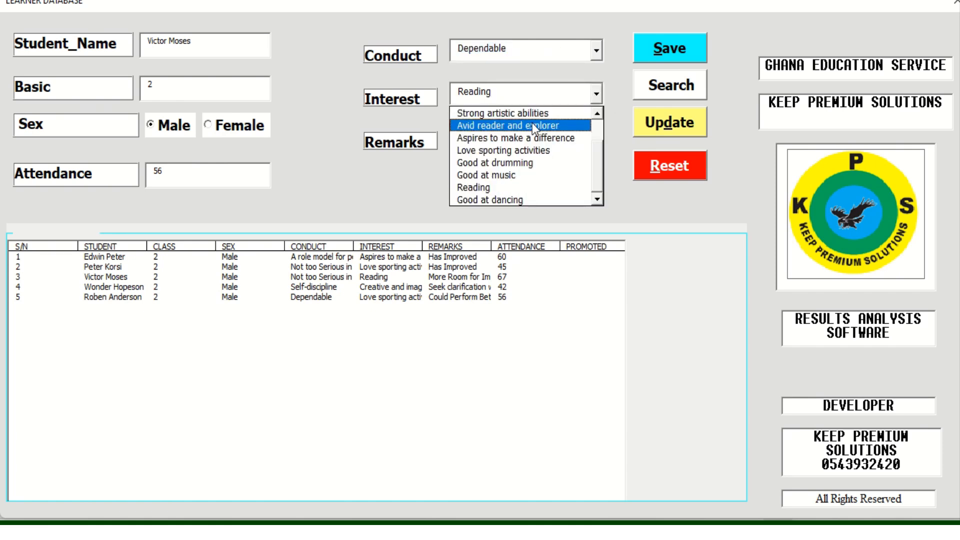
click(548, 139)
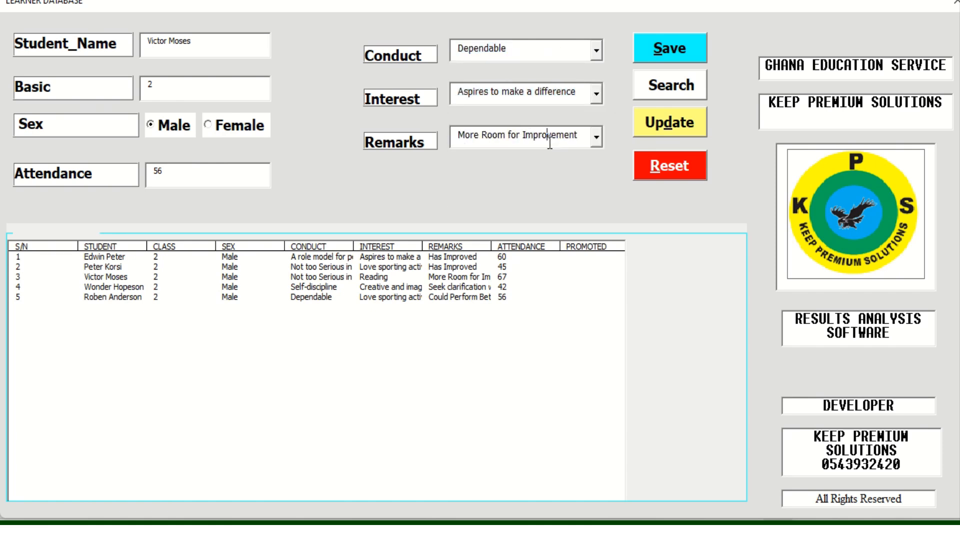
click(596, 137)
click(512, 193)
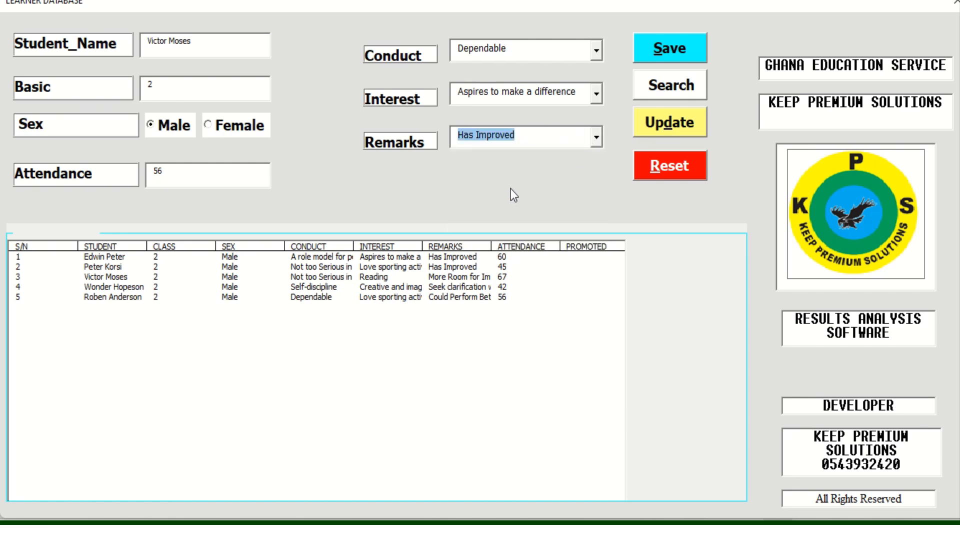
click(664, 124)
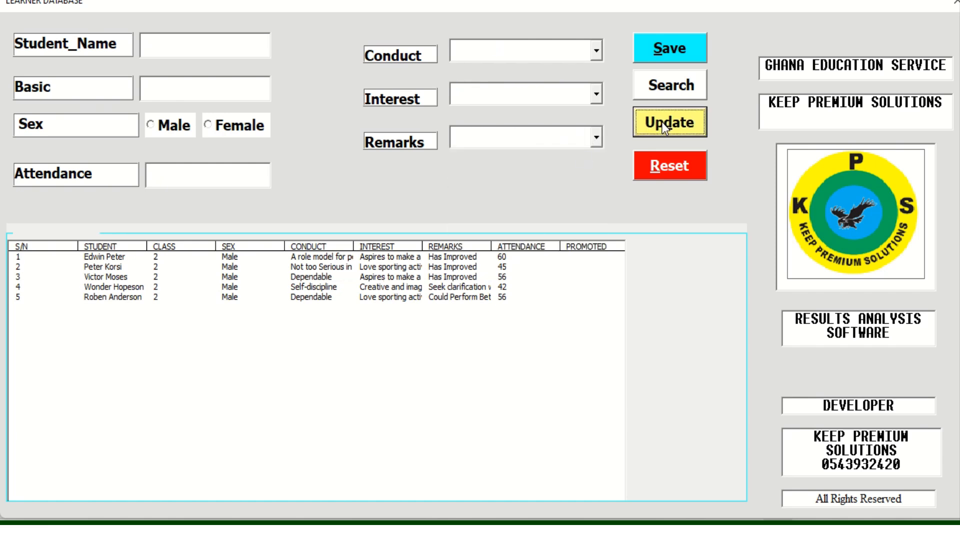
Preview the Interest, Conduct and Remarks dropdown options without changing any value
click(596, 94)
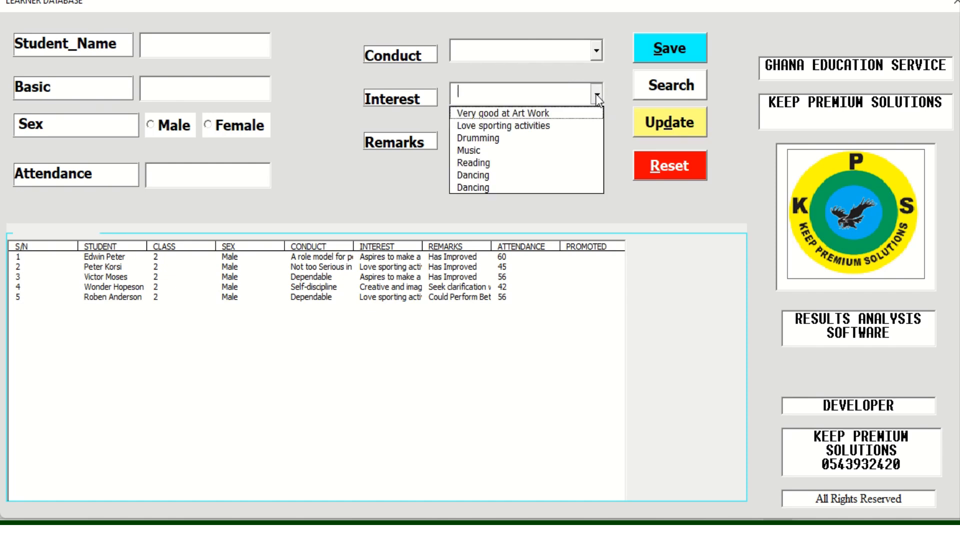
click(611, 53)
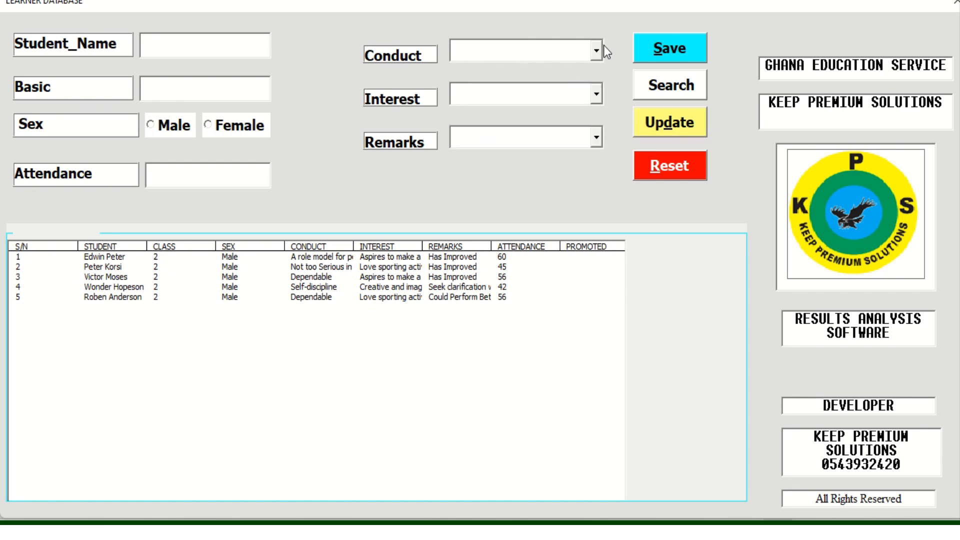
click(596, 50)
click(616, 69)
click(595, 138)
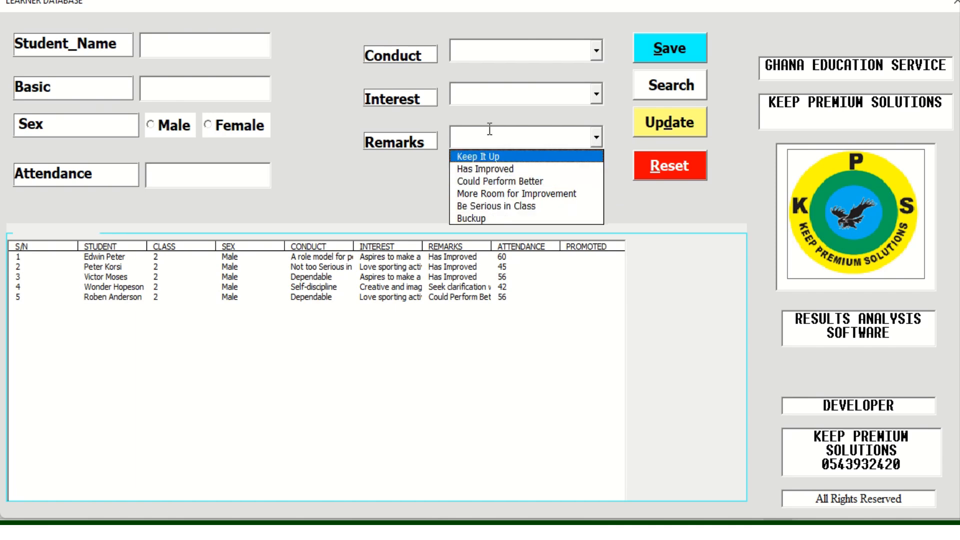
click(596, 94)
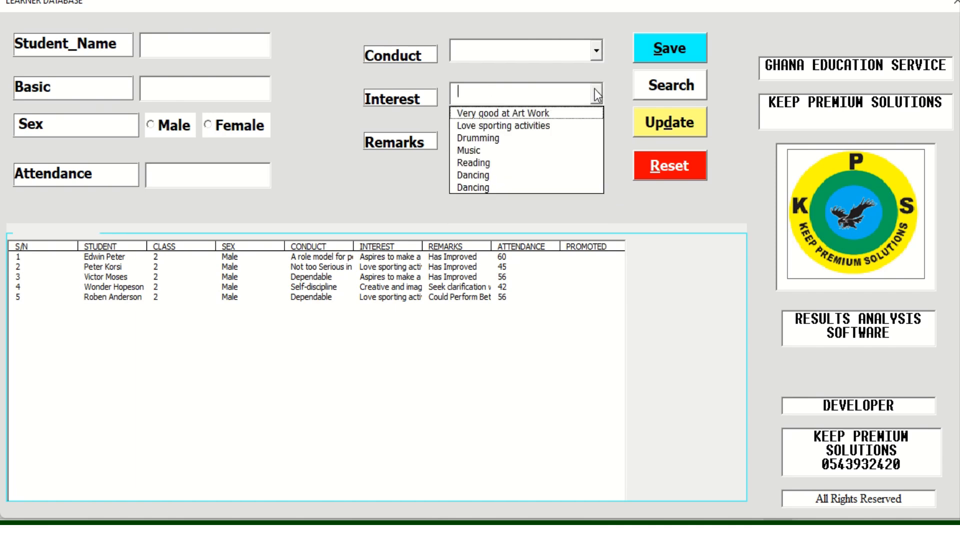
click(597, 51)
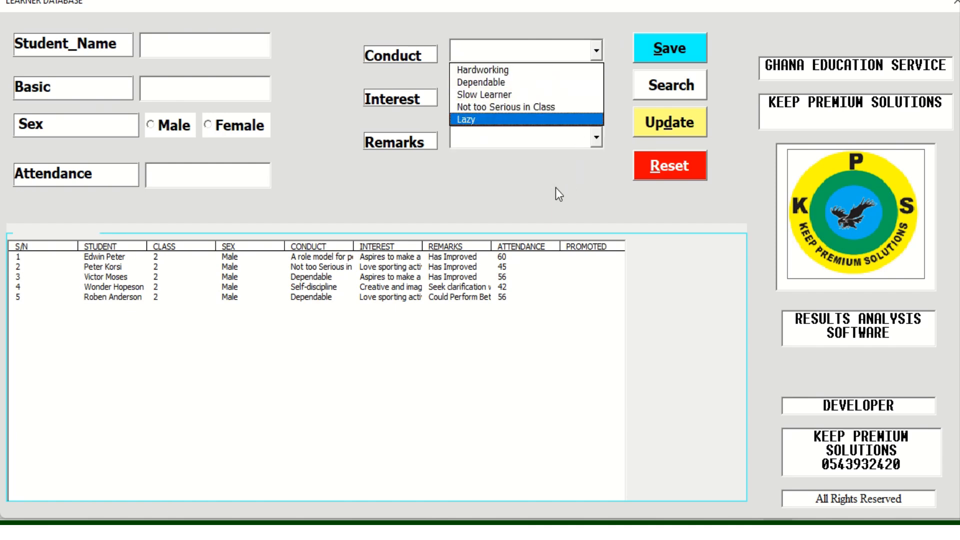
click(554, 189)
click(595, 52)
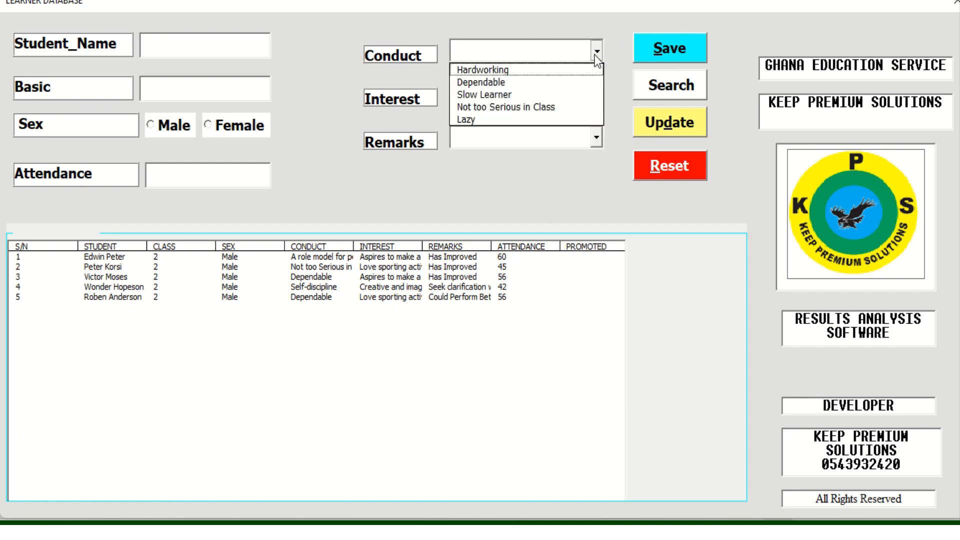
click(572, 175)
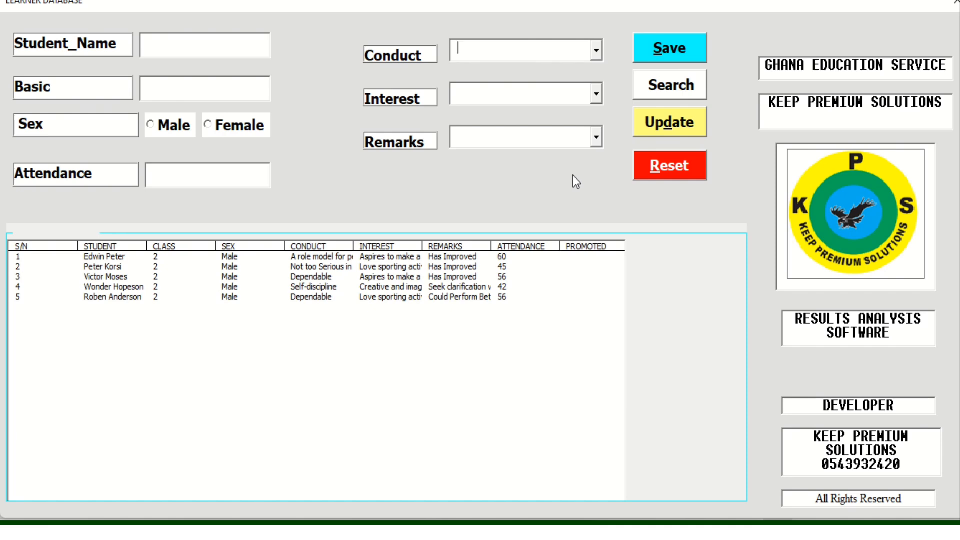
Reset the learner form, confirm with Yes, then check the Conduct, Interest and Remarks options
click(670, 166)
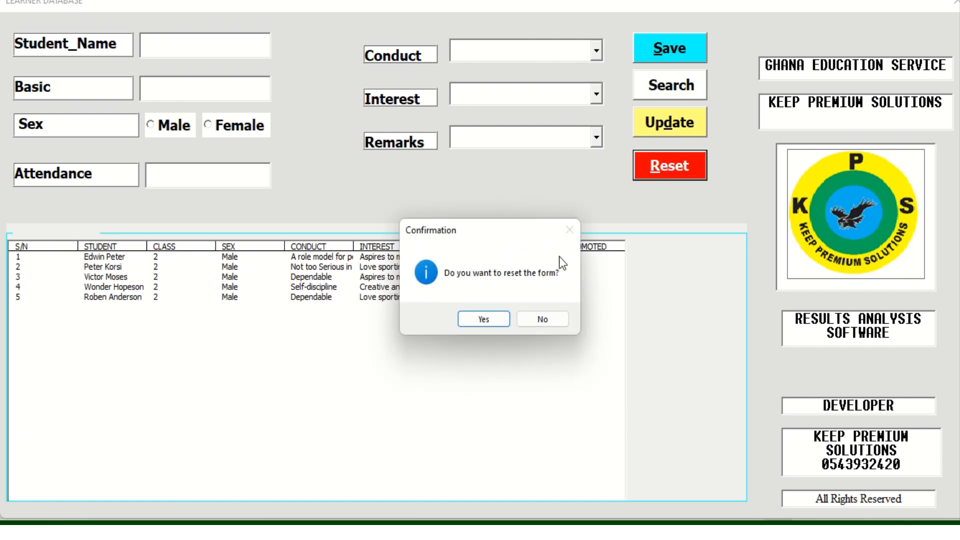
click(485, 322)
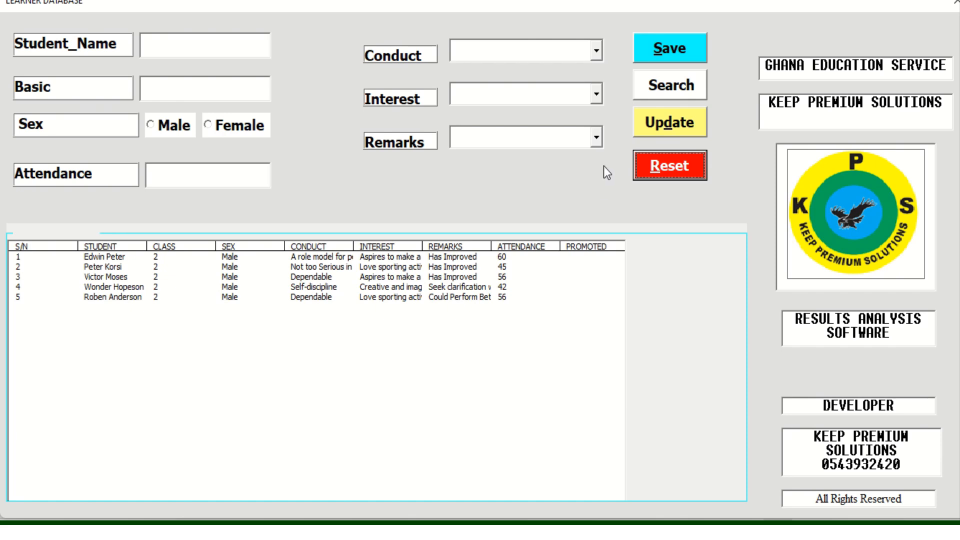
click(595, 51)
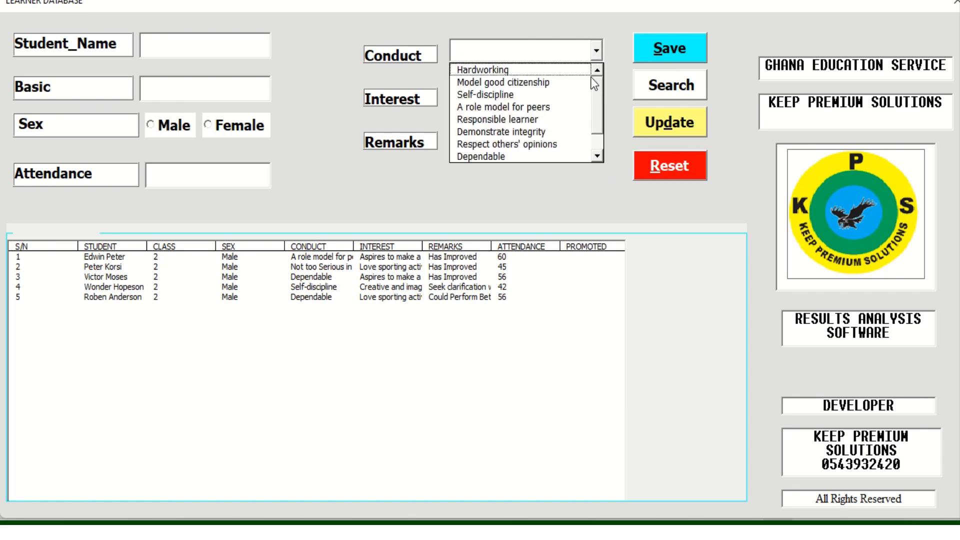
click(616, 80)
click(595, 94)
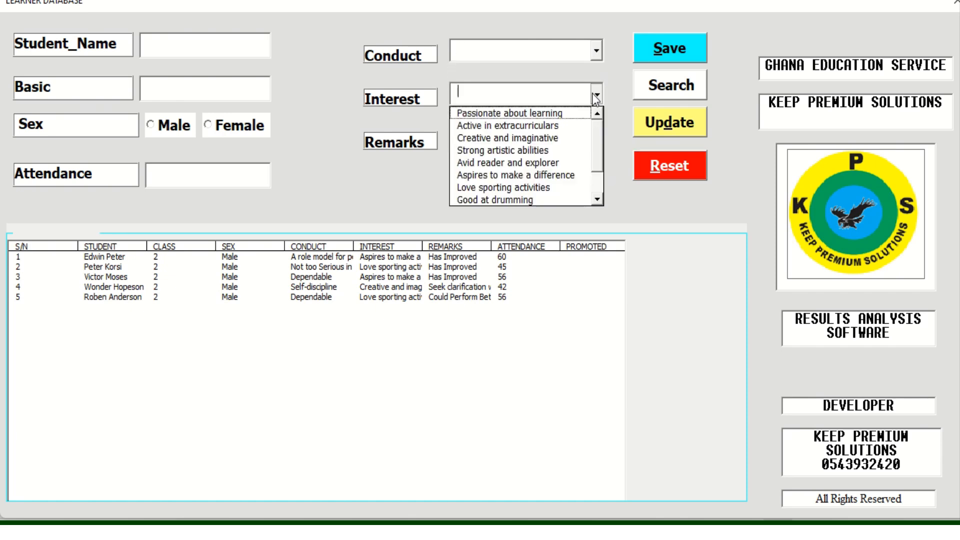
click(614, 139)
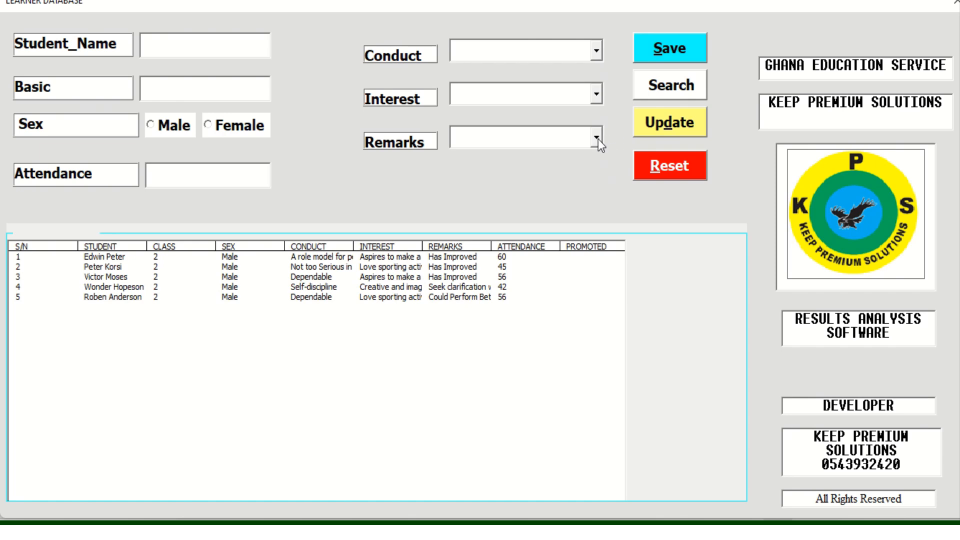
click(598, 139)
click(615, 200)
Search for the fourth learner by name, mark them male and change attendance from 42 to 56
click(181, 53)
click(659, 86)
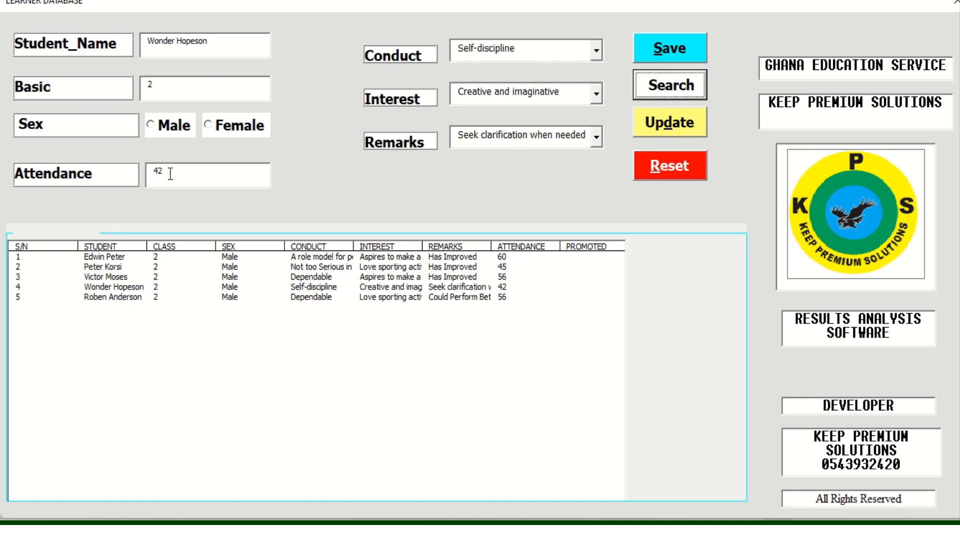
click(160, 122)
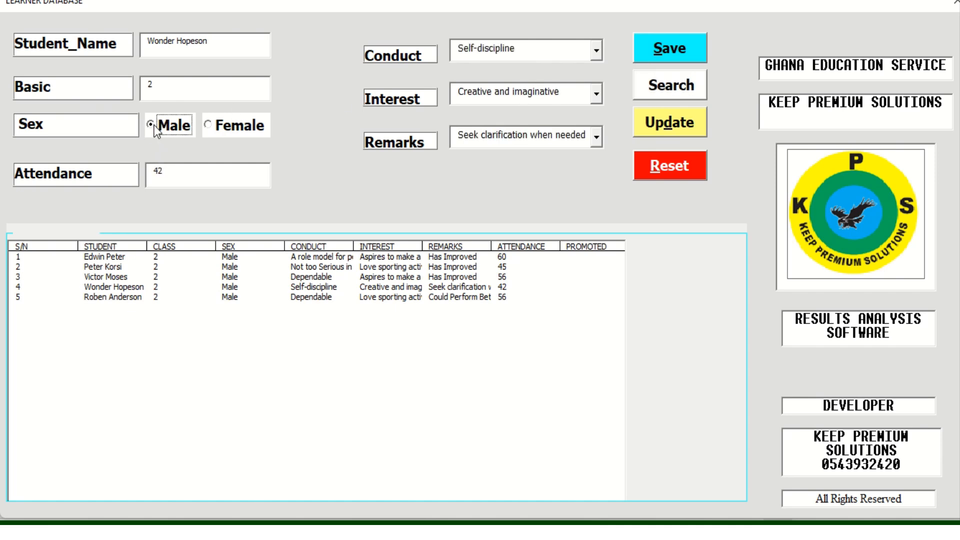
click(168, 174)
key(BackSpace)
key(BackSpace)
text(56)
Choose conduct 'Responsible learner', interest 'Avid reader and explorer', remark 'Collaborate with others well', and update the list
click(595, 52)
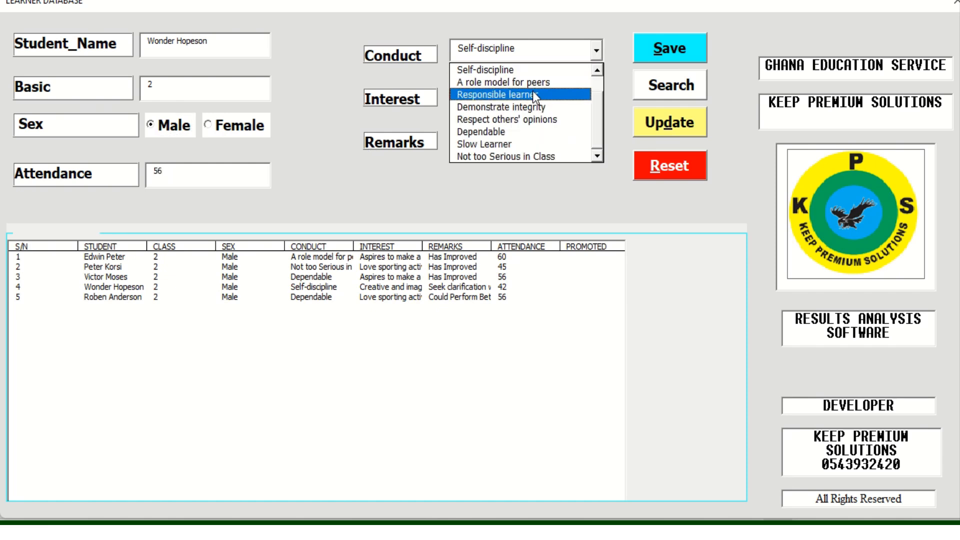
click(555, 94)
click(595, 90)
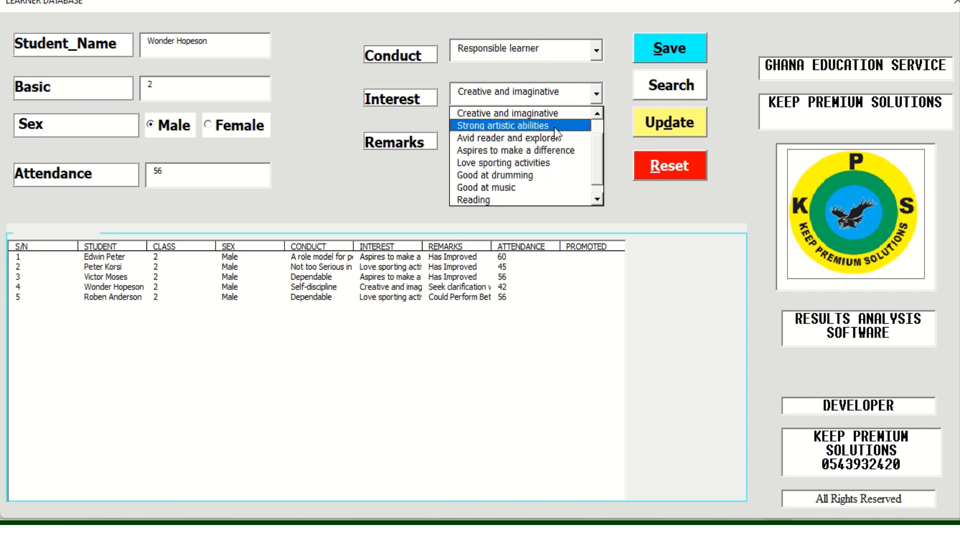
click(575, 140)
click(595, 138)
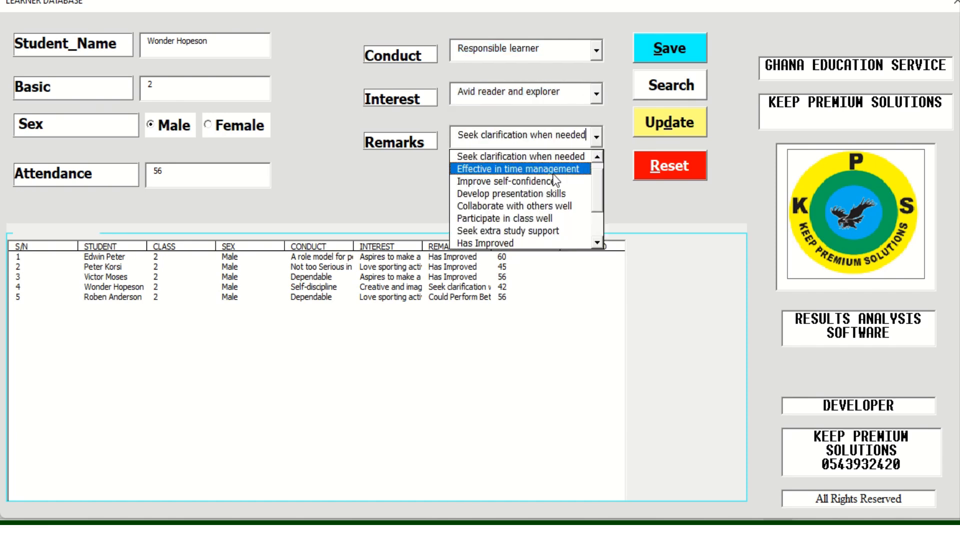
click(538, 183)
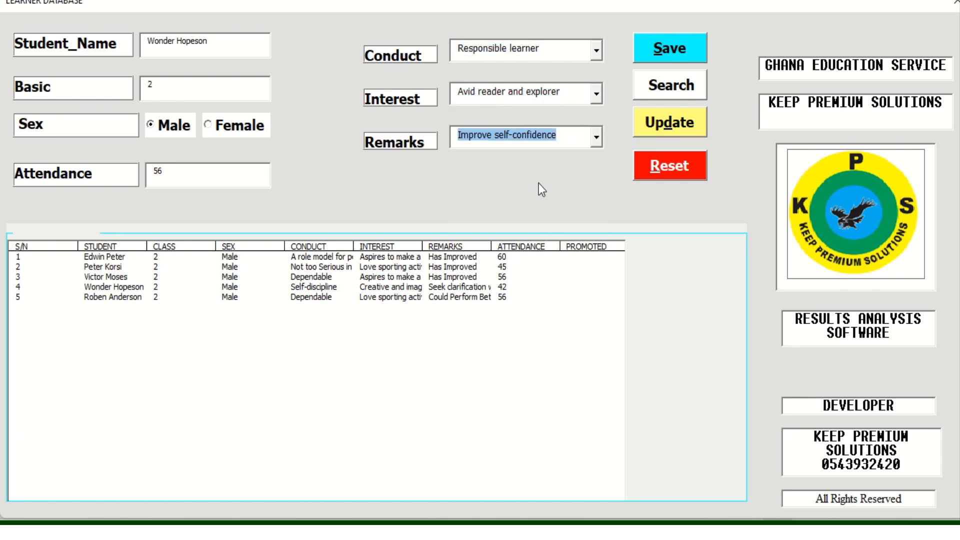
click(595, 139)
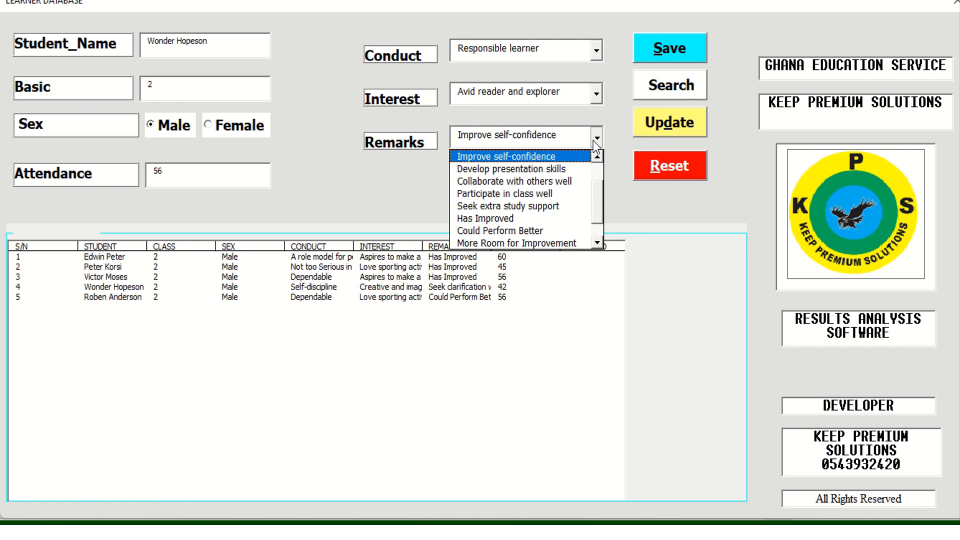
click(555, 183)
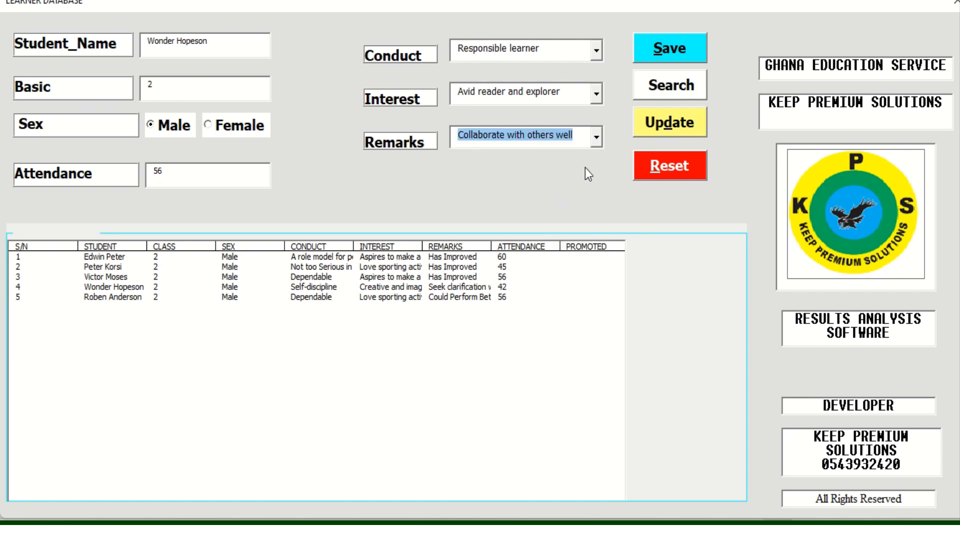
click(661, 125)
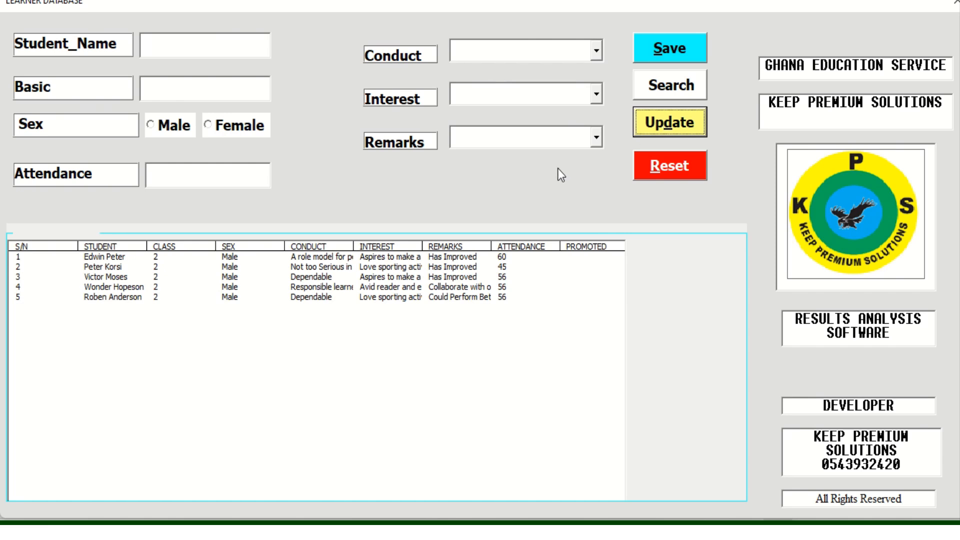
click(596, 139)
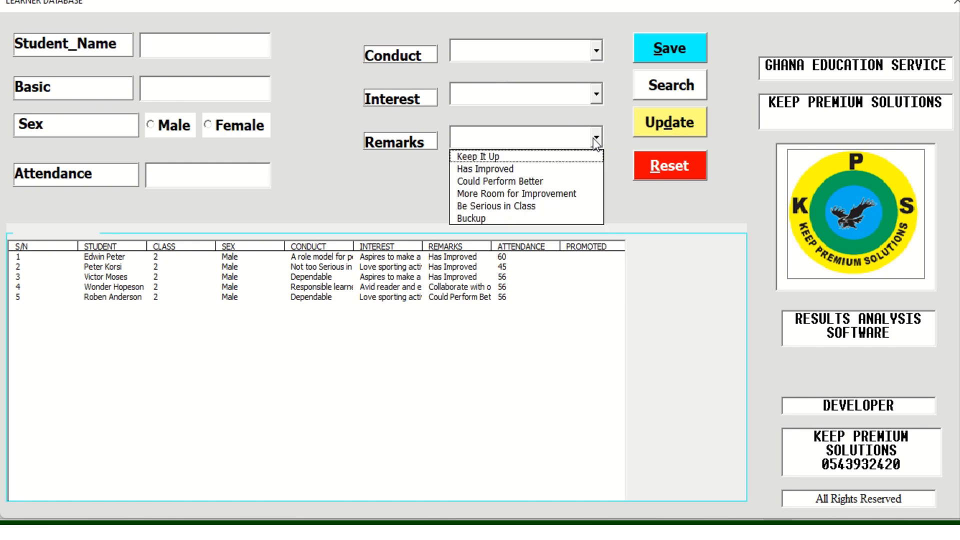
click(597, 94)
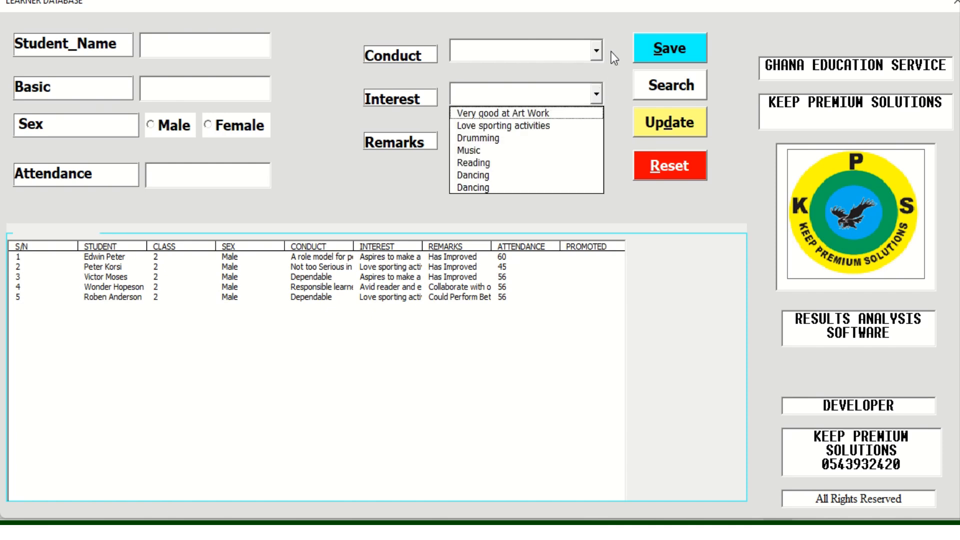
click(596, 47)
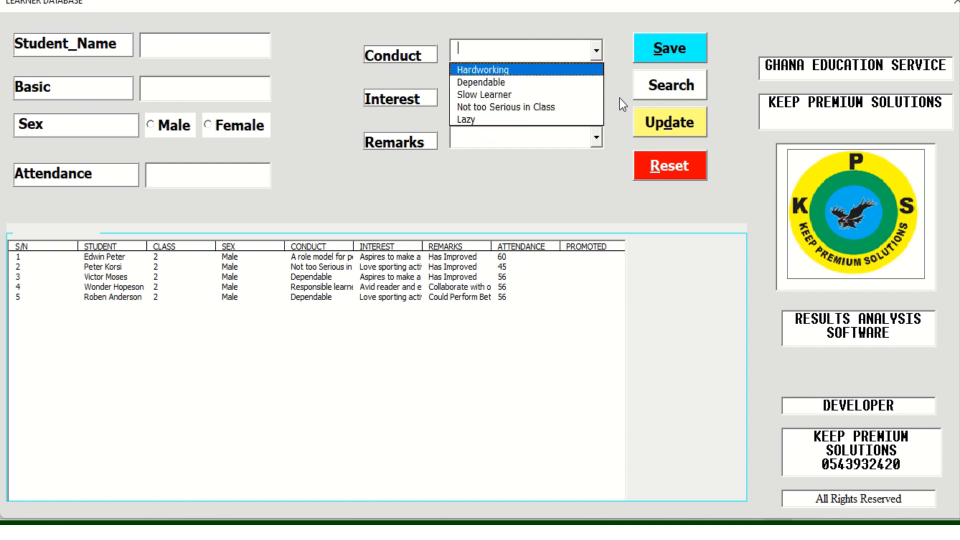
click(553, 160)
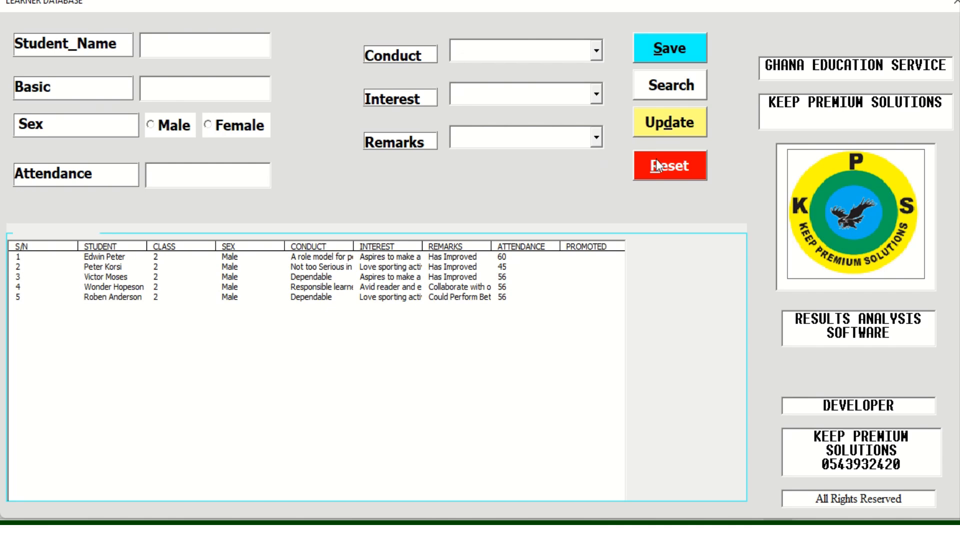
click(671, 170)
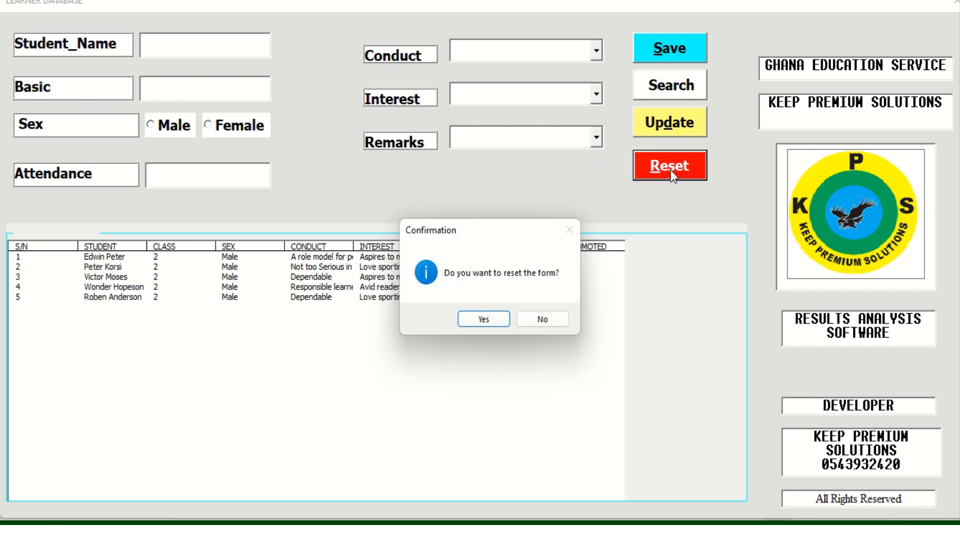
click(484, 324)
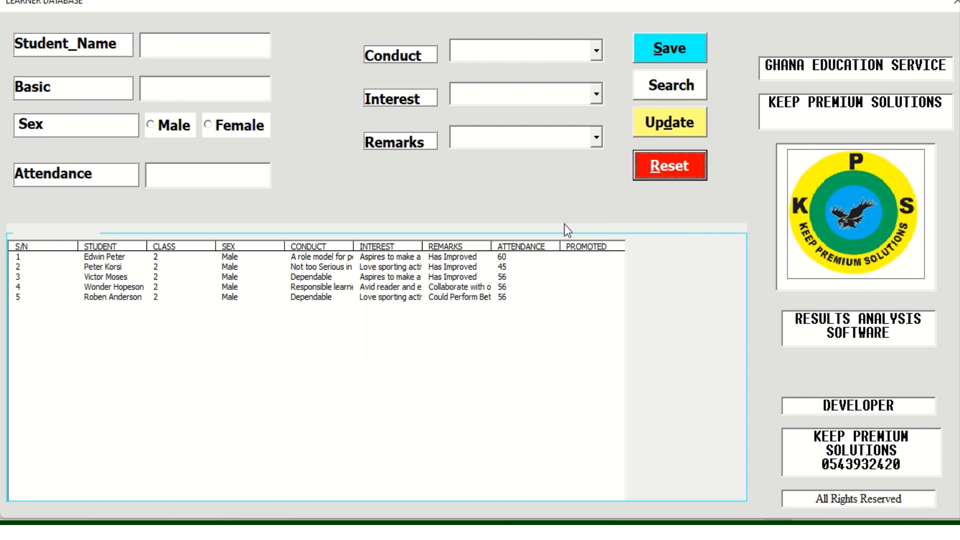
click(598, 138)
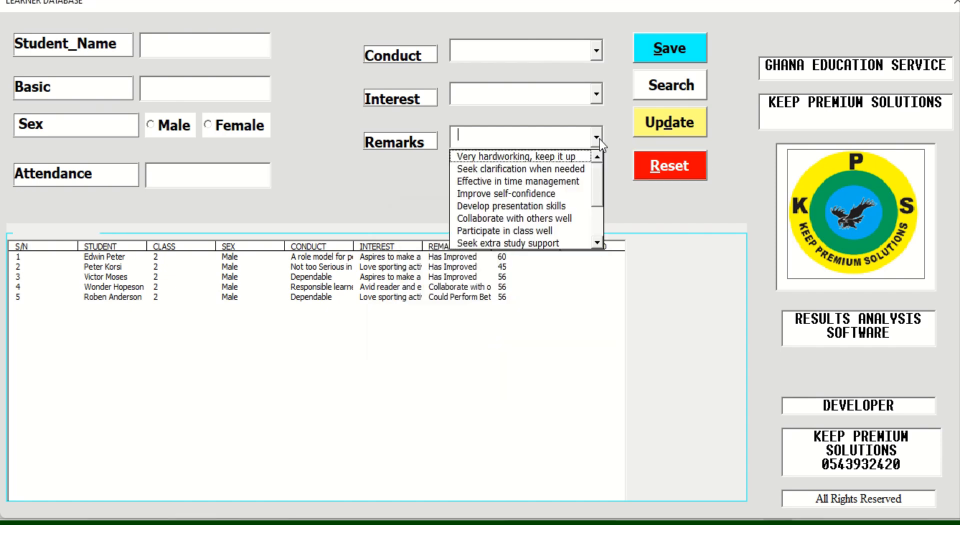
click(594, 96)
click(597, 51)
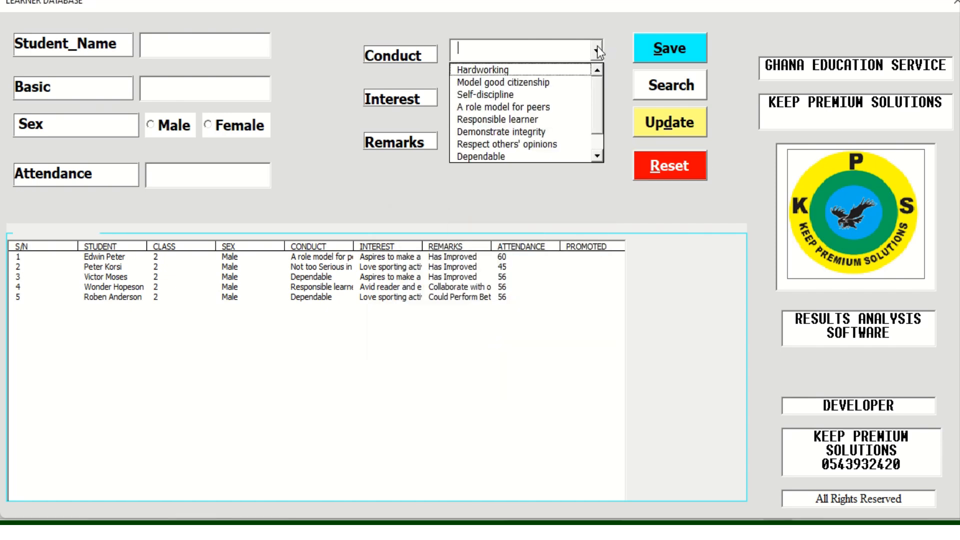
click(619, 139)
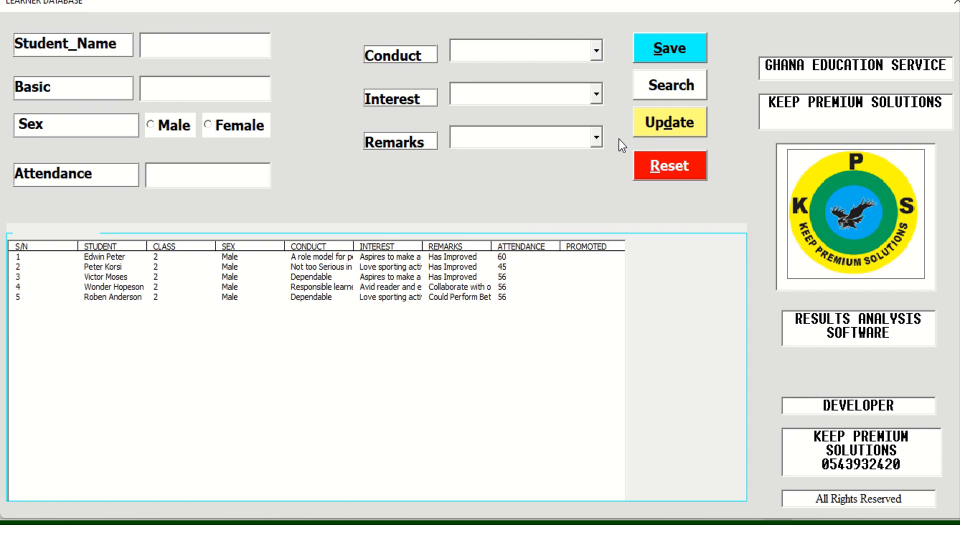